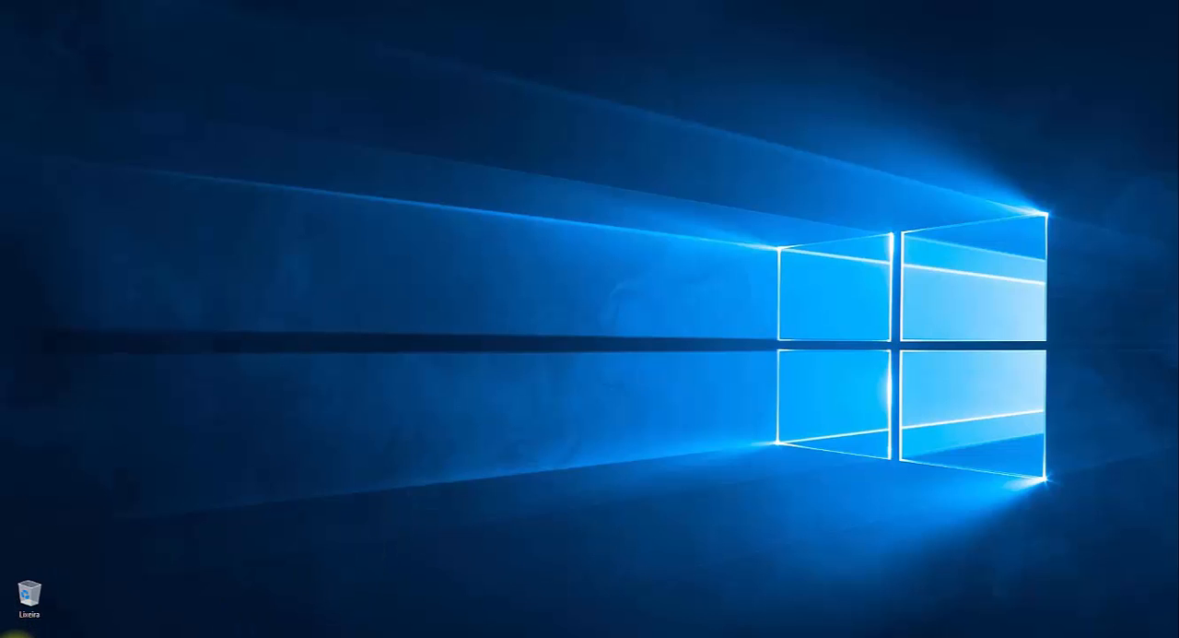
# - Find Adobe Flash Professional CS6 among the installed Adobe programs and launch it
pyautogui.click(4, 634)
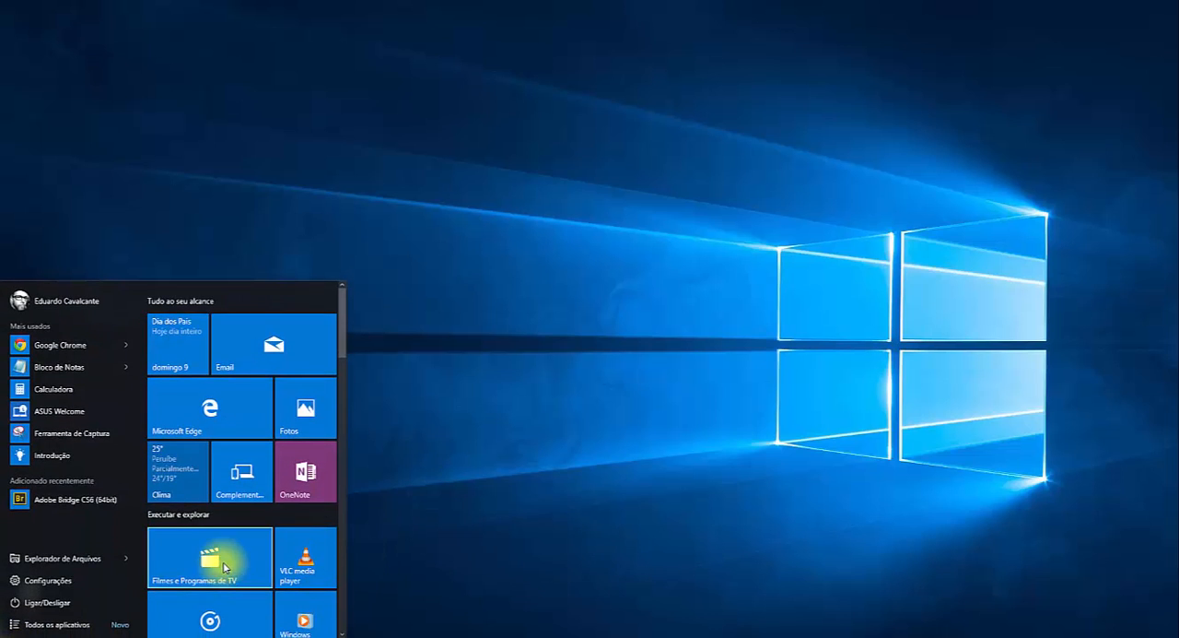
pyautogui.scroll(-5, 224, 558)
pyautogui.scroll(-6, 226, 561)
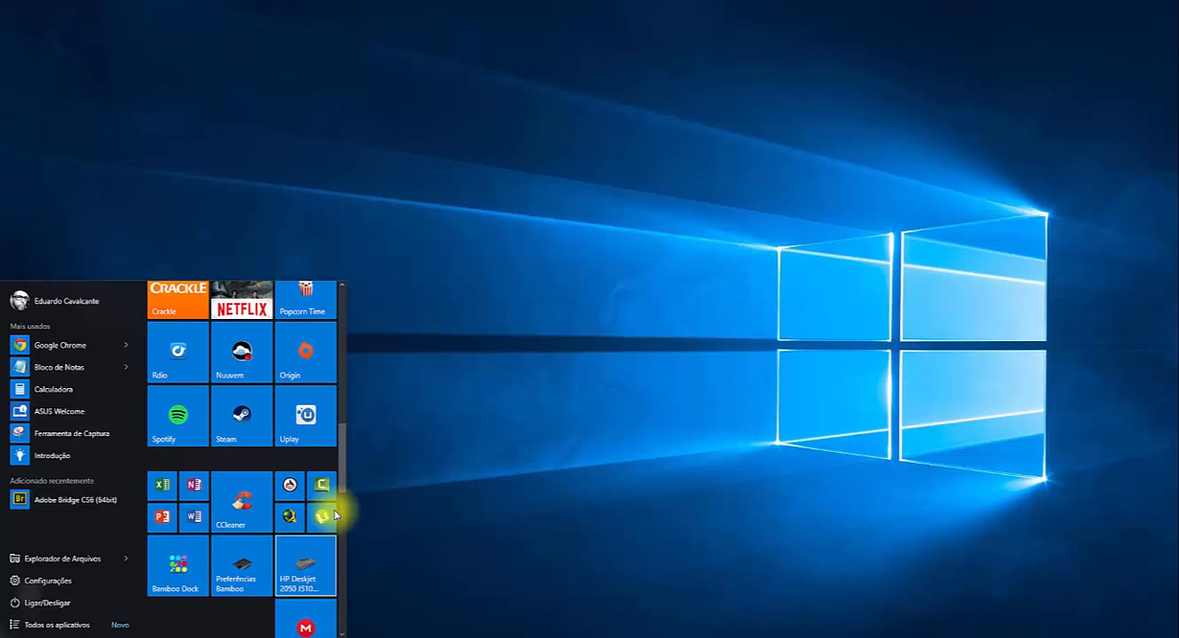
pyautogui.scroll(-5, 318, 533)
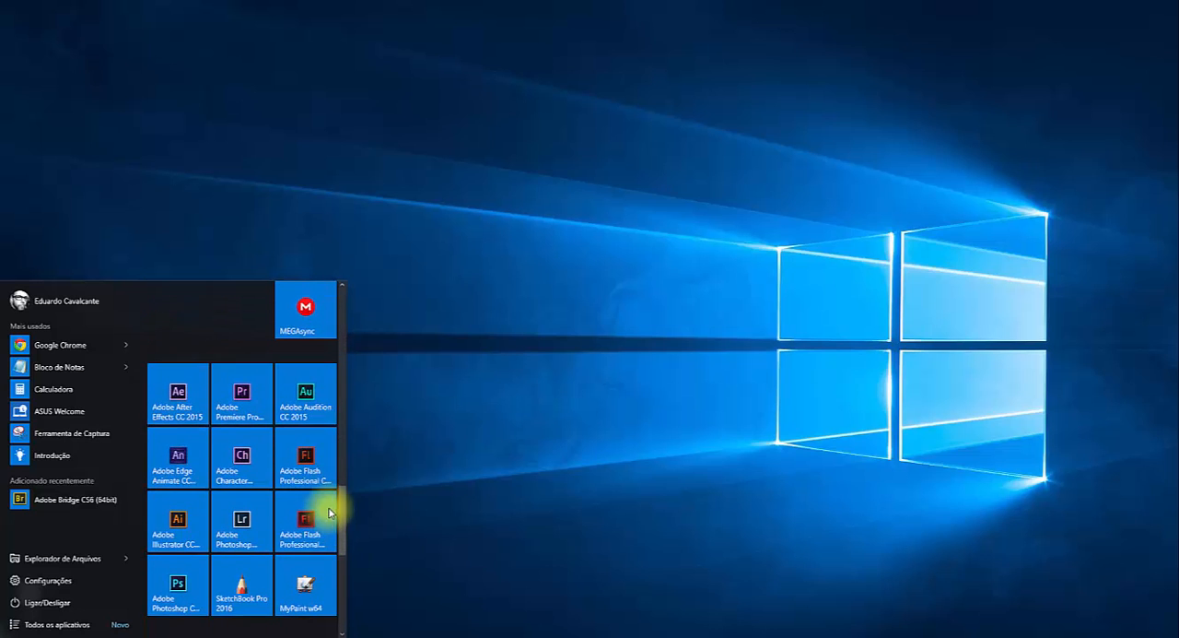
pyautogui.click(616, 457)
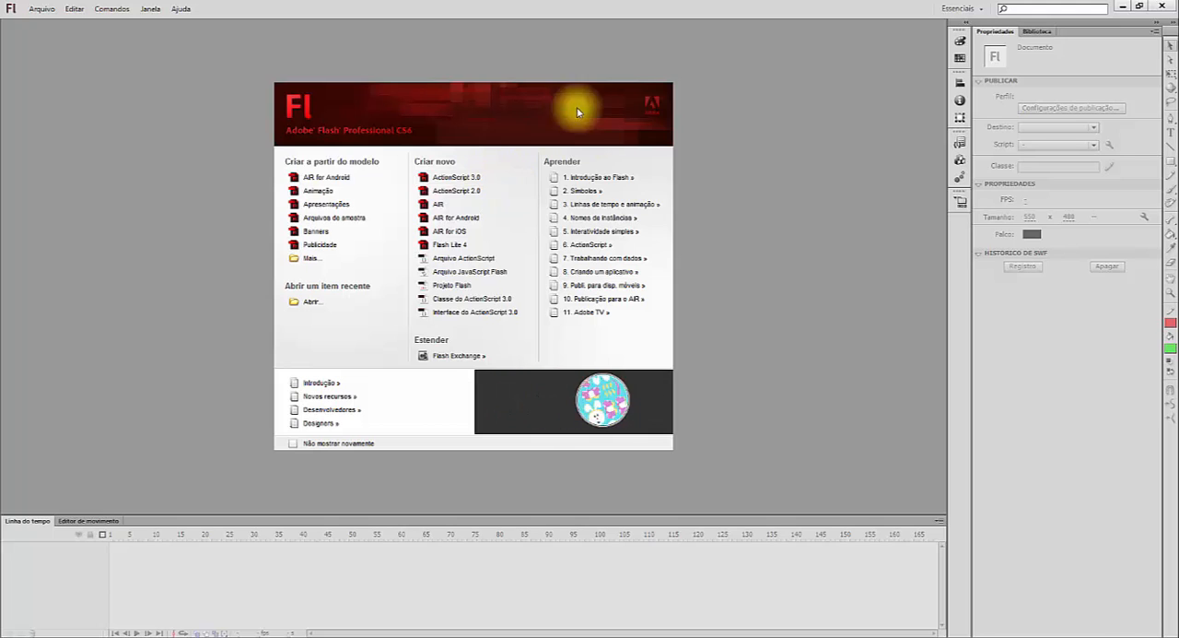
# - Create a new ActionScript 3.0 document and fit the stage view to the window
pyautogui.click(499, 184)
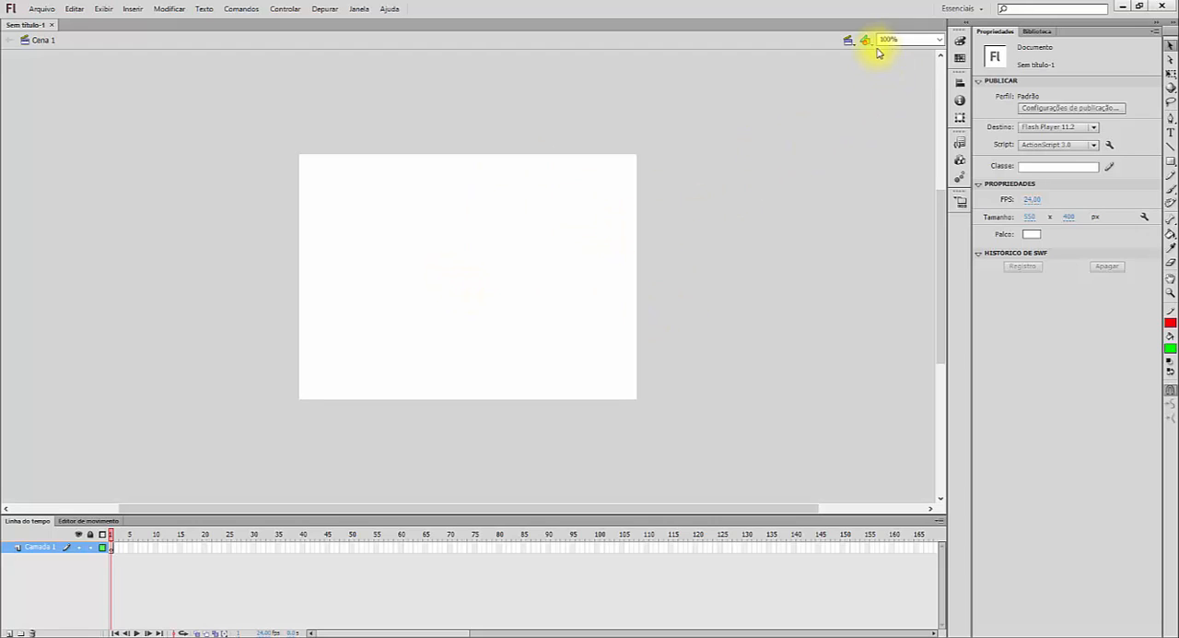
pyautogui.click(942, 40)
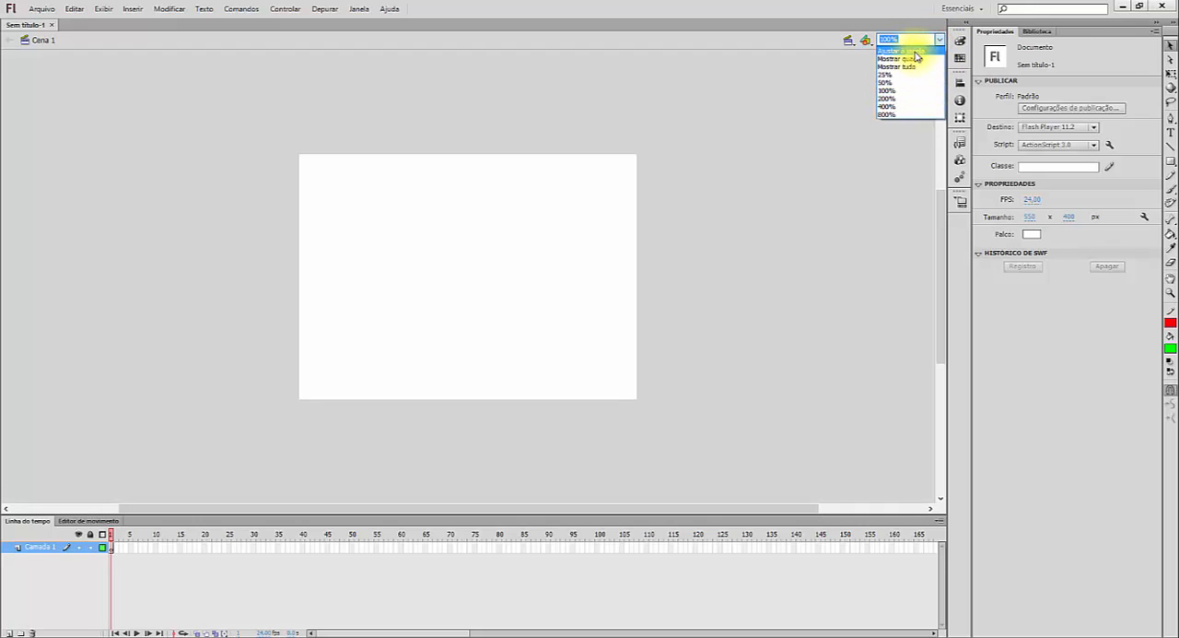
pyautogui.click(915, 52)
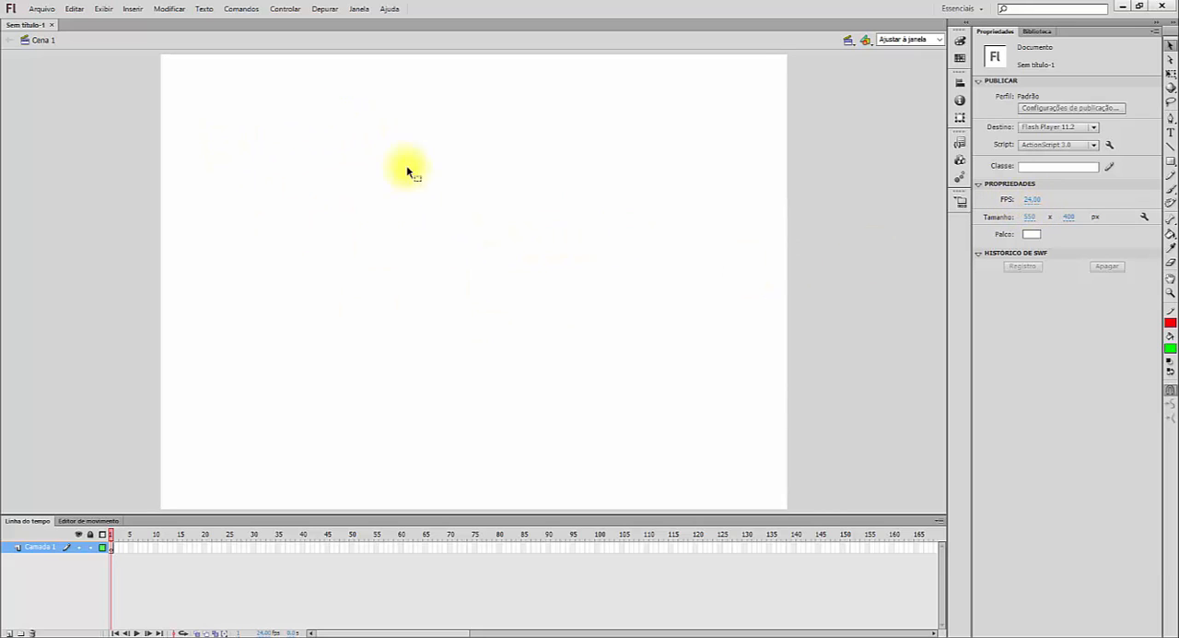
# - Draw a circle about 62 px across near the stage's upper-left corner, with no stroke and the red-to-black radial gradient fill
pyautogui.click(1169, 162)
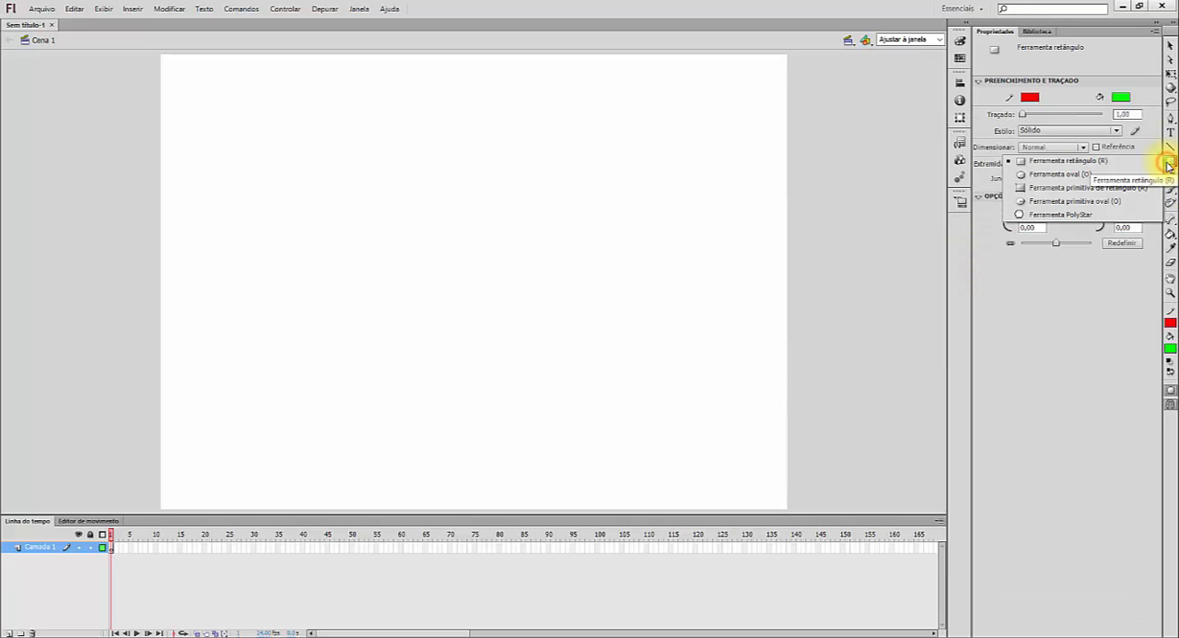
pyautogui.click(1063, 176)
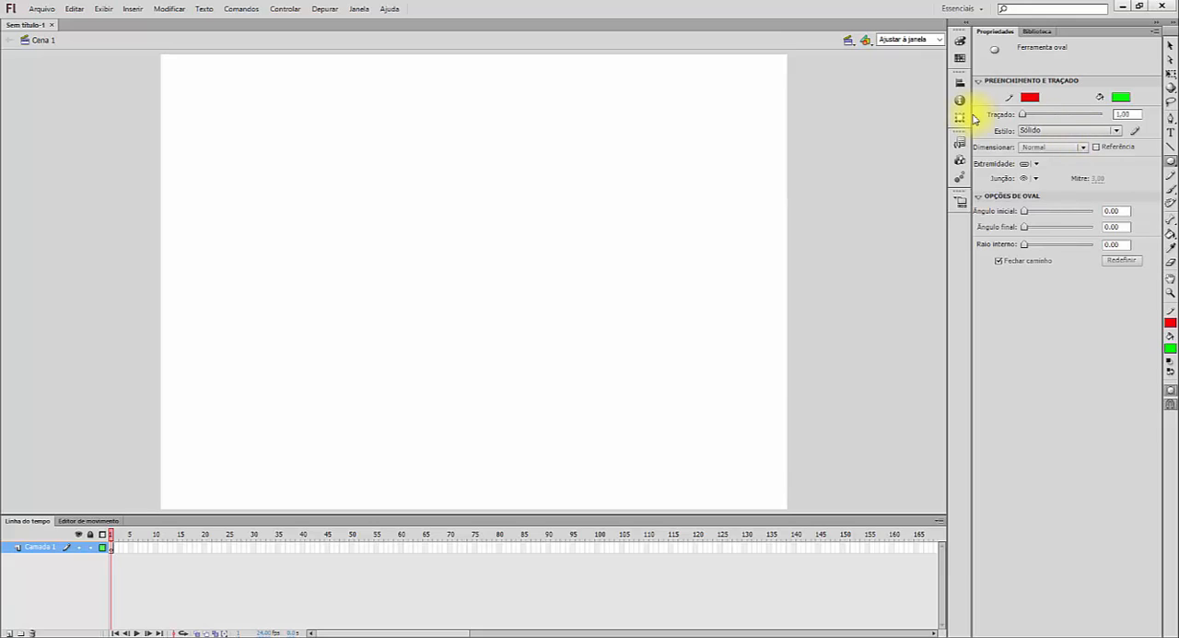
pyautogui.click(1029, 98)
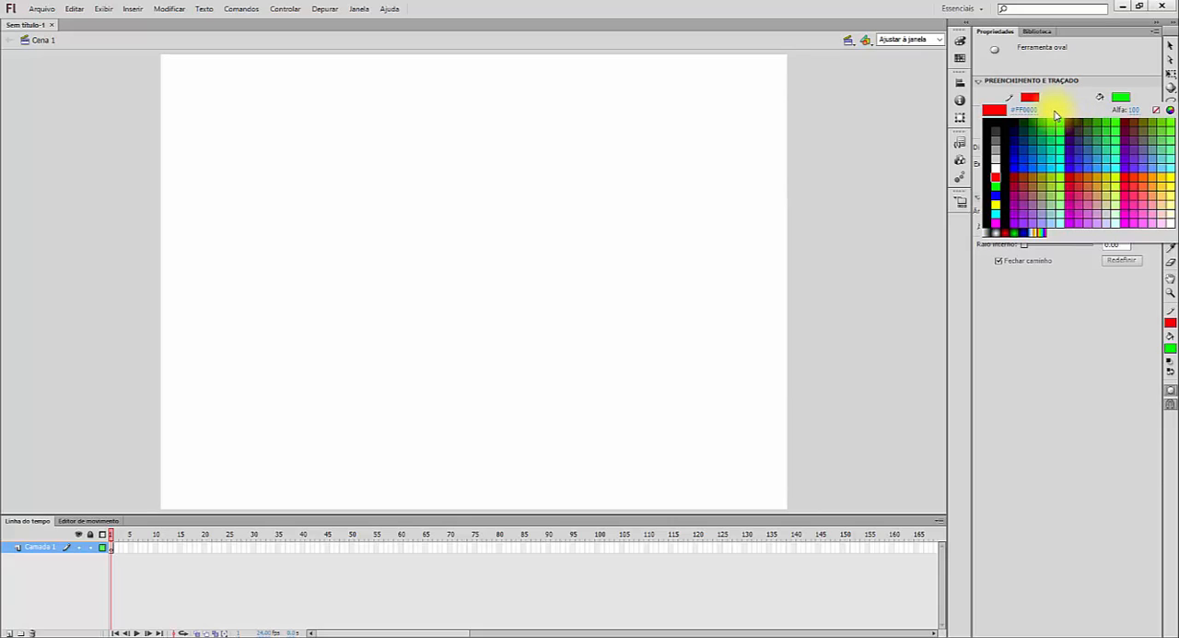
pyautogui.click(1156, 110)
pyautogui.click(1121, 96)
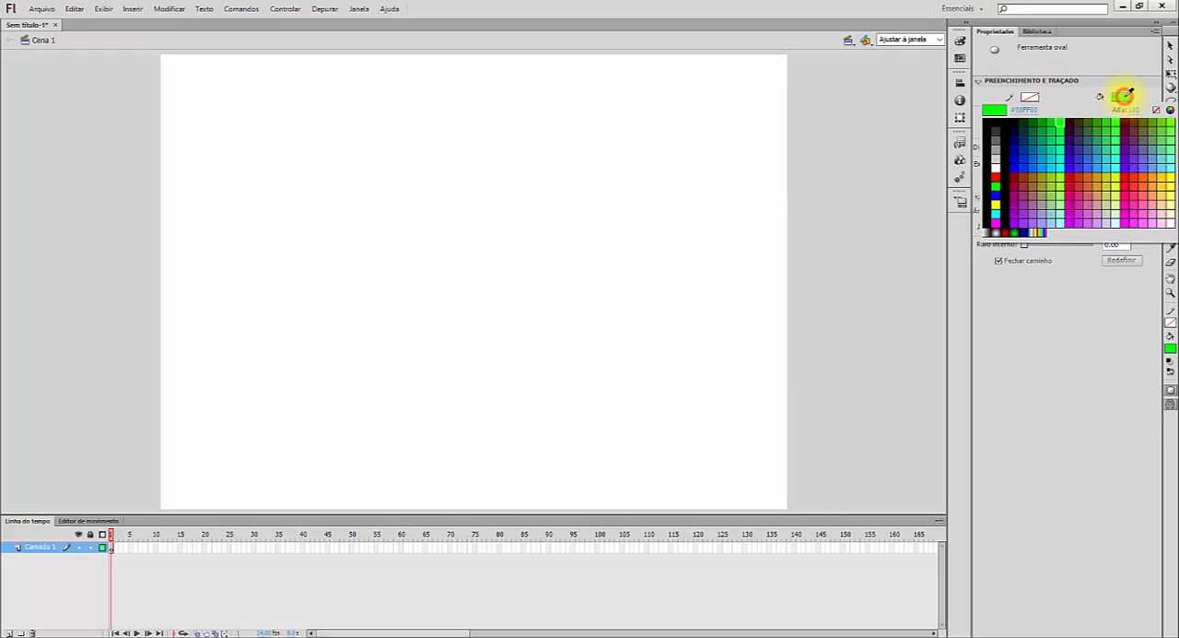
pyautogui.click(1012, 227)
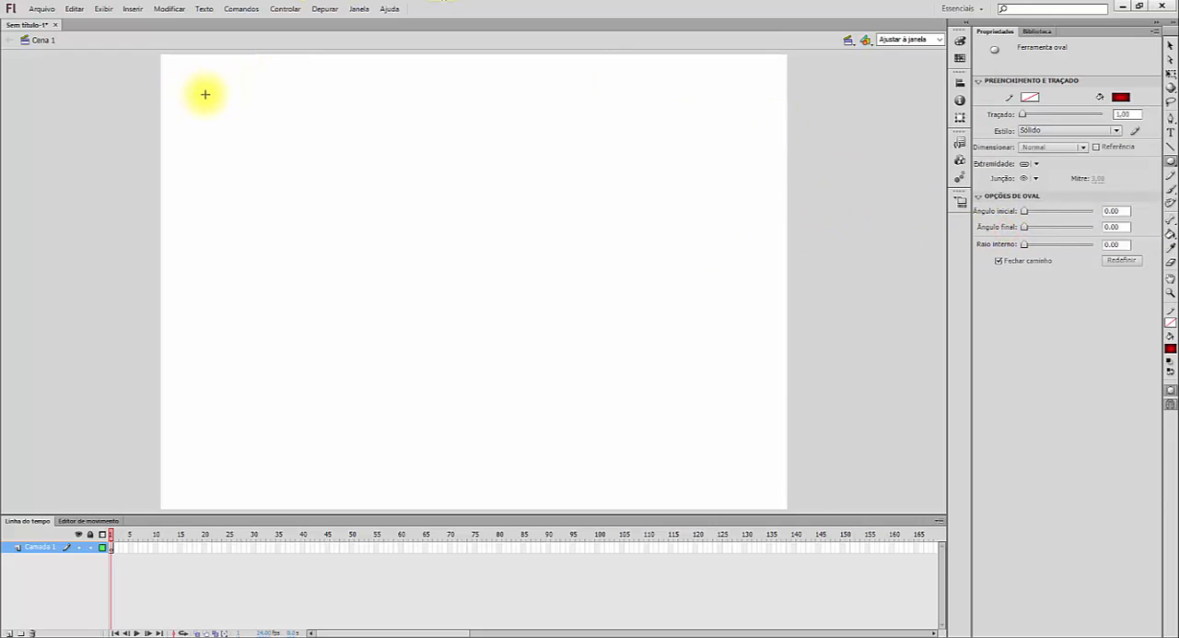
pyautogui.moveTo(175, 68); pyautogui.dragTo(244, 139)
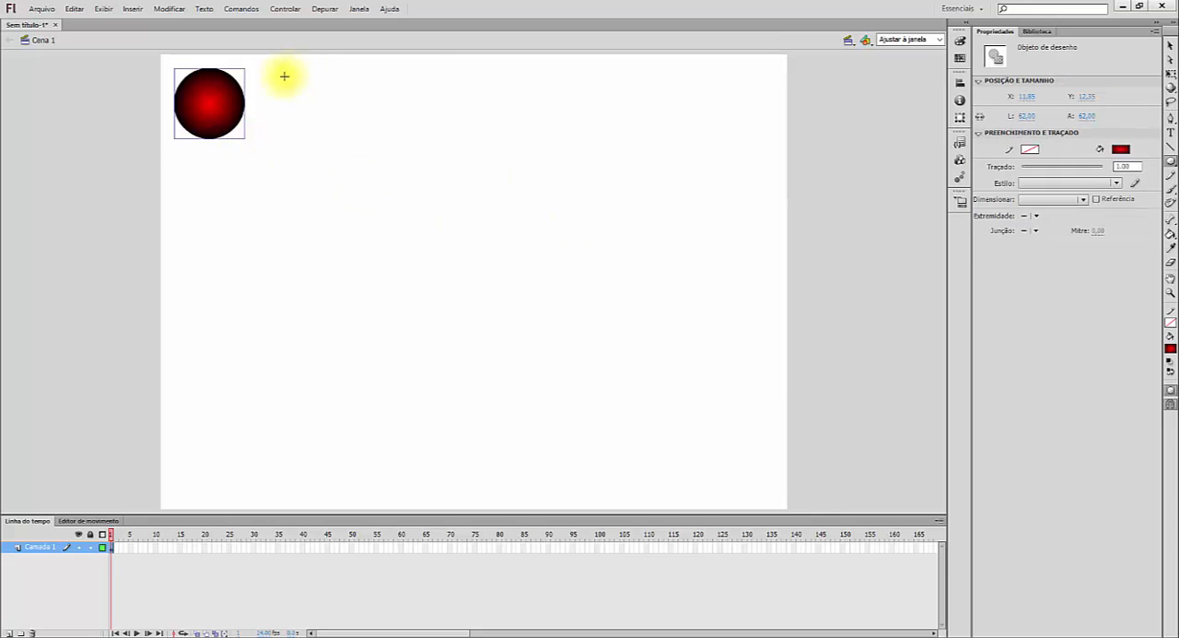
# - Move the circle around the stage, placing it closer to the stage's upper-left corner
pyautogui.click(1171, 48)
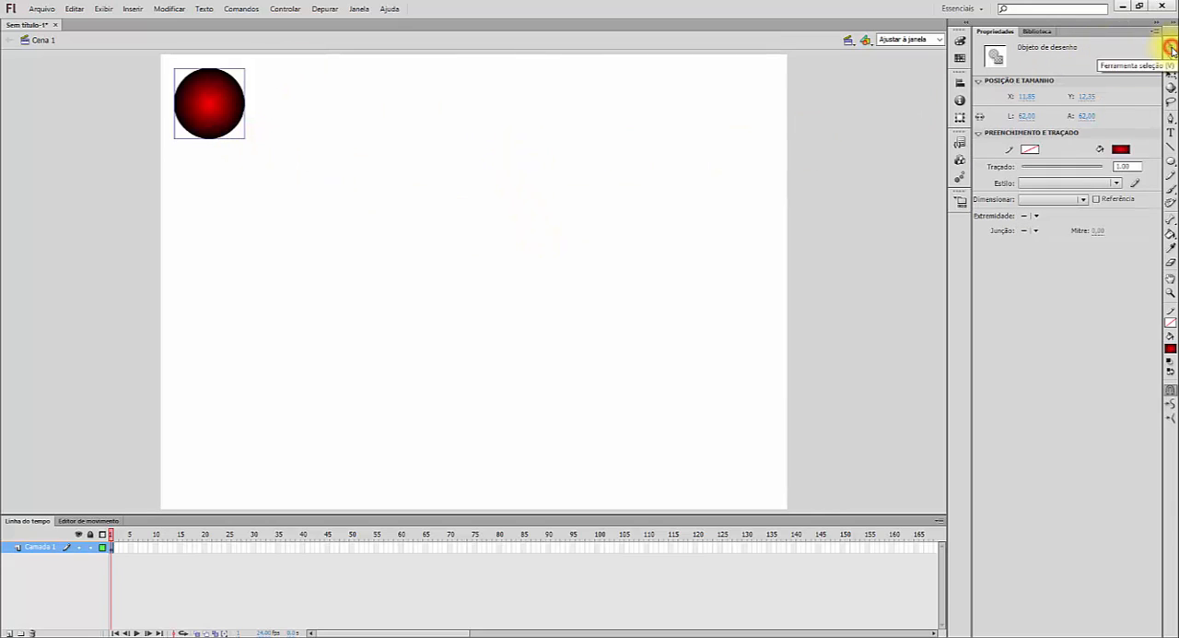
pyautogui.click(213, 98)
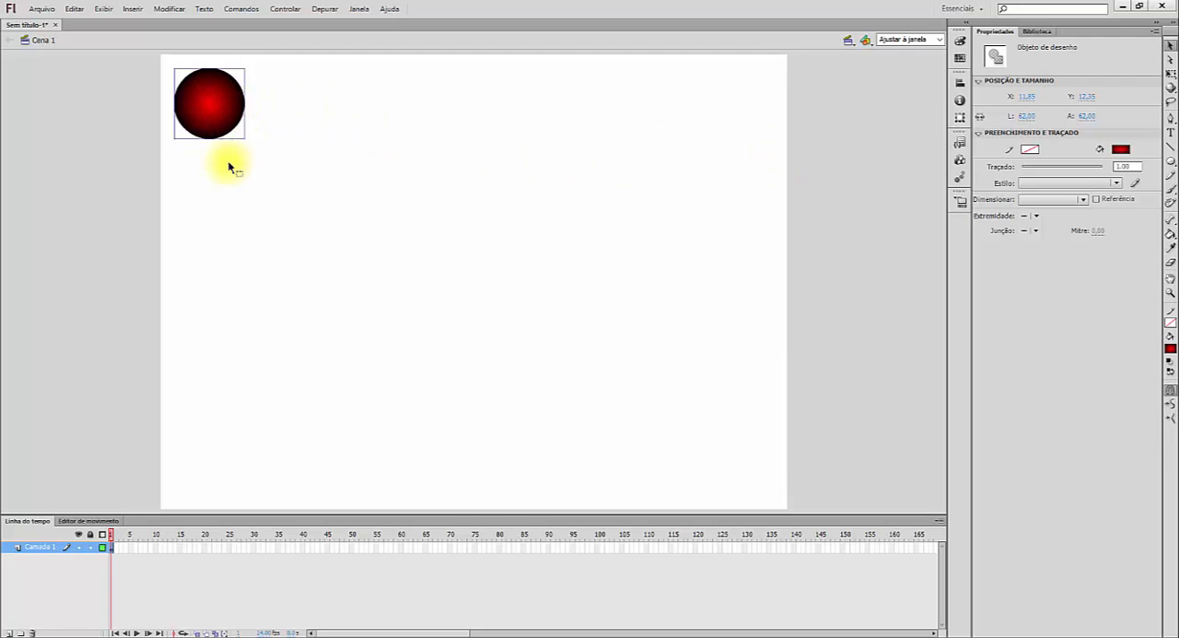
pyautogui.click(374, 171)
pyautogui.click(224, 112)
pyautogui.moveTo(221, 108); pyautogui.dragTo(427, 126)
pyautogui.moveTo(349, 127); pyautogui.dragTo(213, 97)
# - Deselect the circle and set the document's frame rate to 30 FPS
pyautogui.click(287, 138)
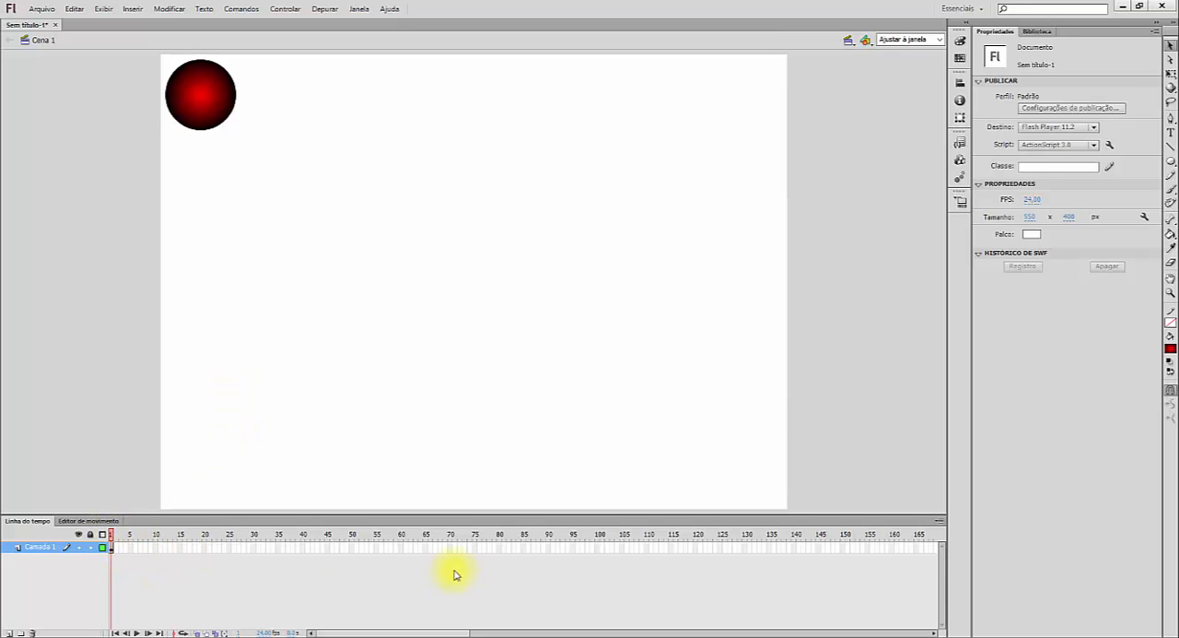
pyautogui.click(1029, 200)
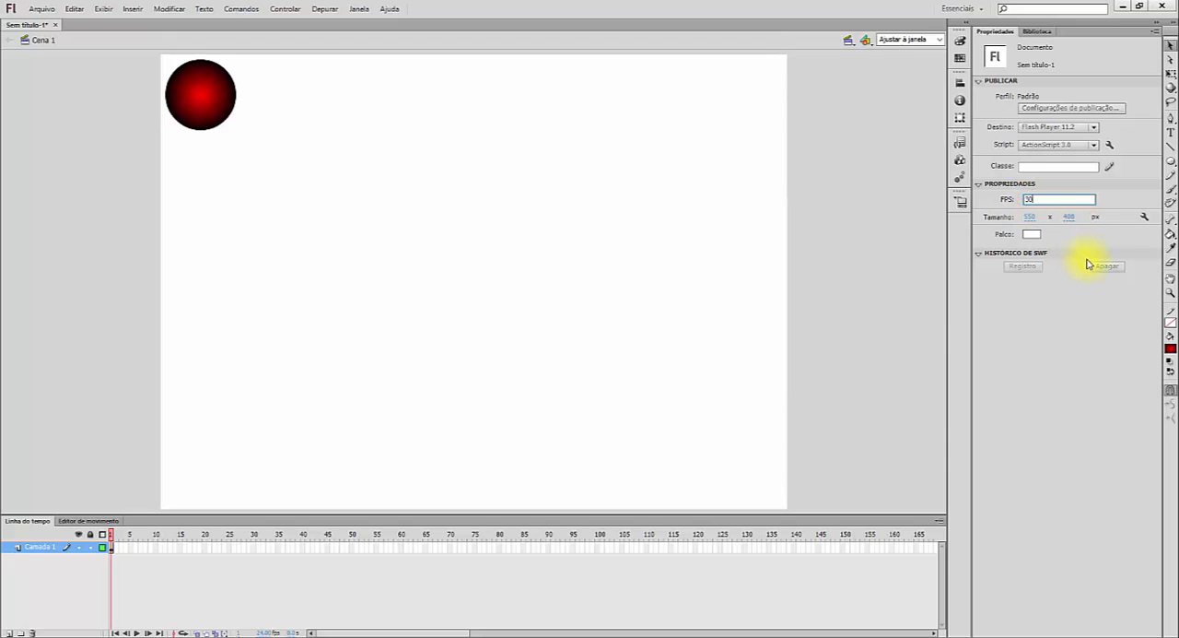
pyautogui.press('Return')
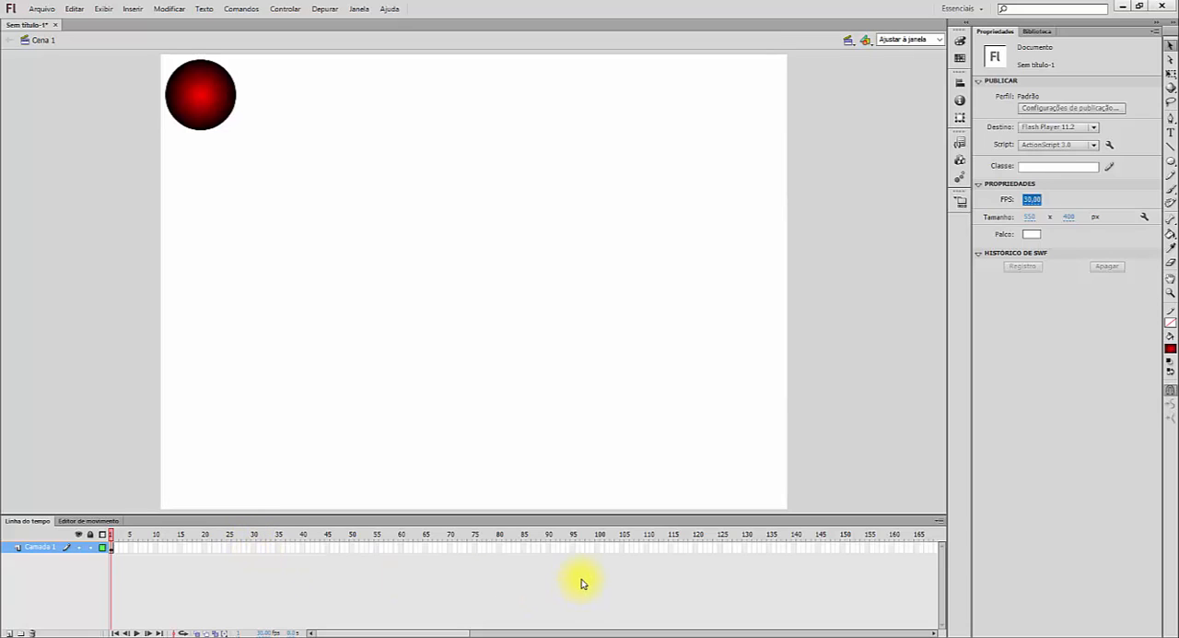
# - Locate frames 30, 60, 90 and 120 on the Camada 1 layer, ending with frame 120 selected
pyautogui.click(254, 548)
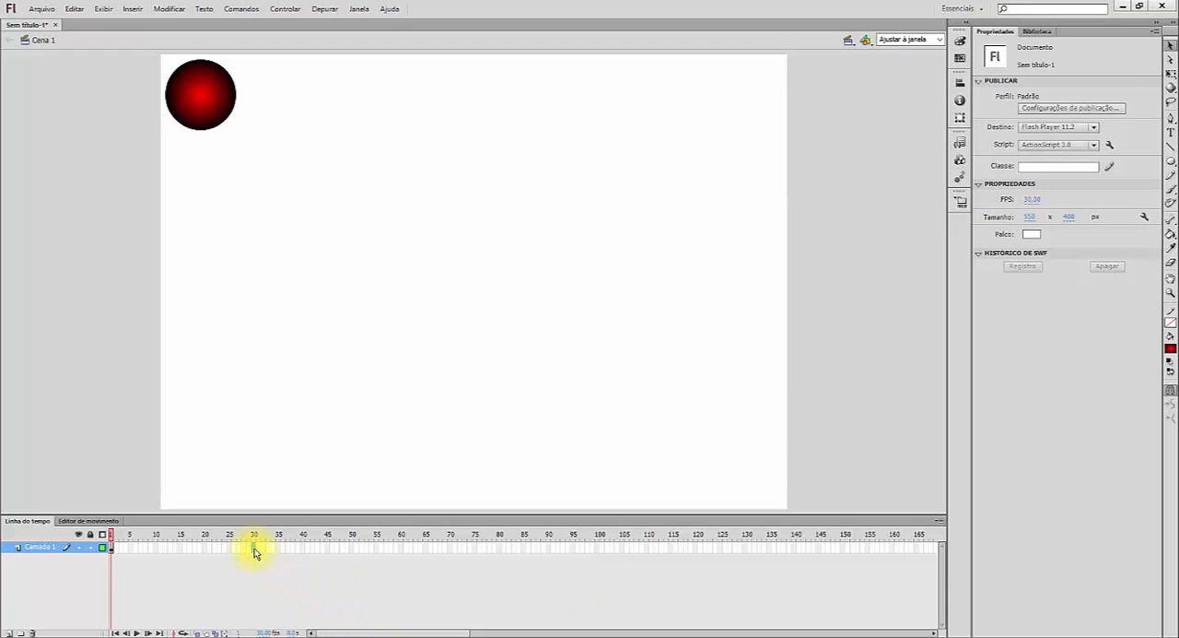
pyautogui.click(401, 548)
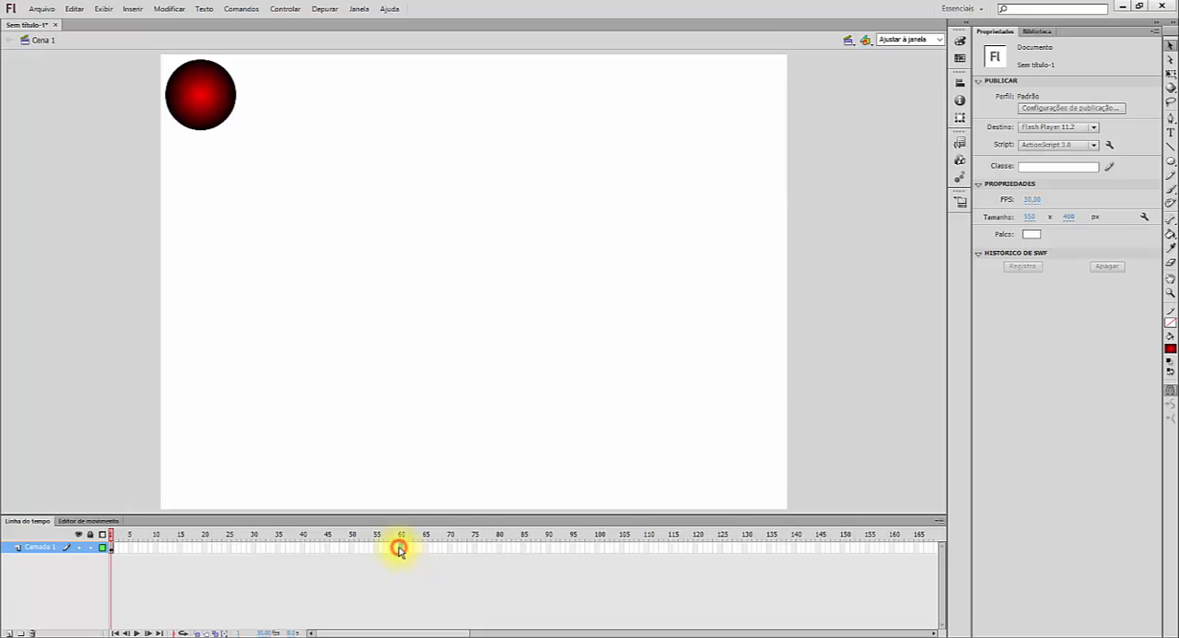
pyautogui.click(548, 548)
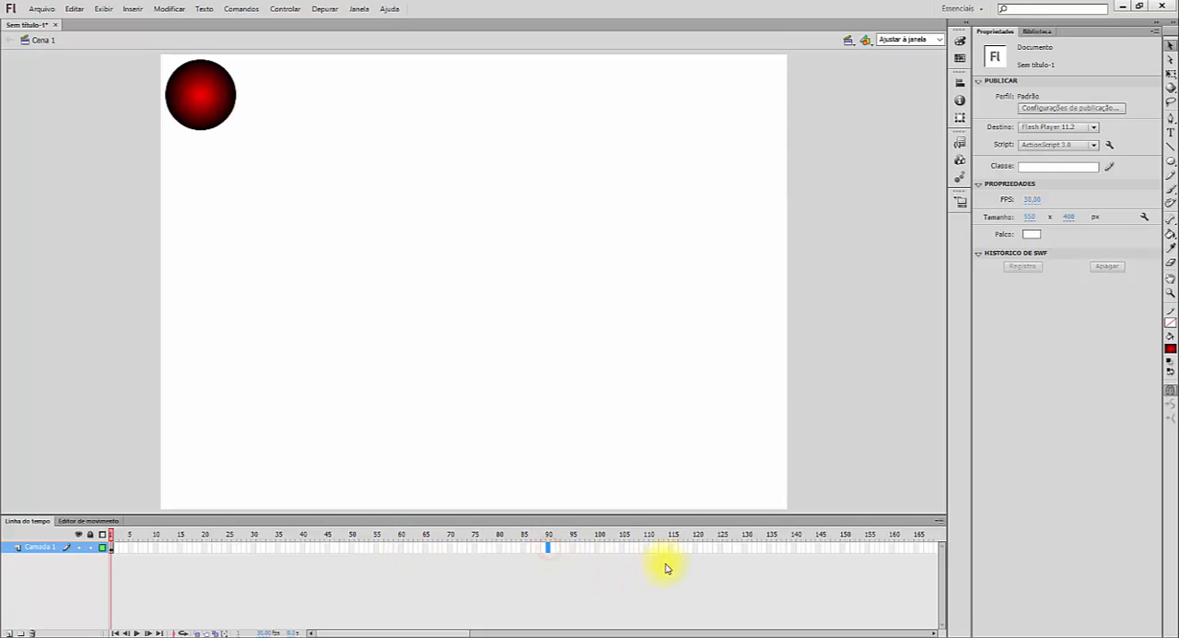
pyautogui.click(696, 547)
pyautogui.click(698, 573)
pyautogui.click(696, 549)
pyautogui.click(132, 9)
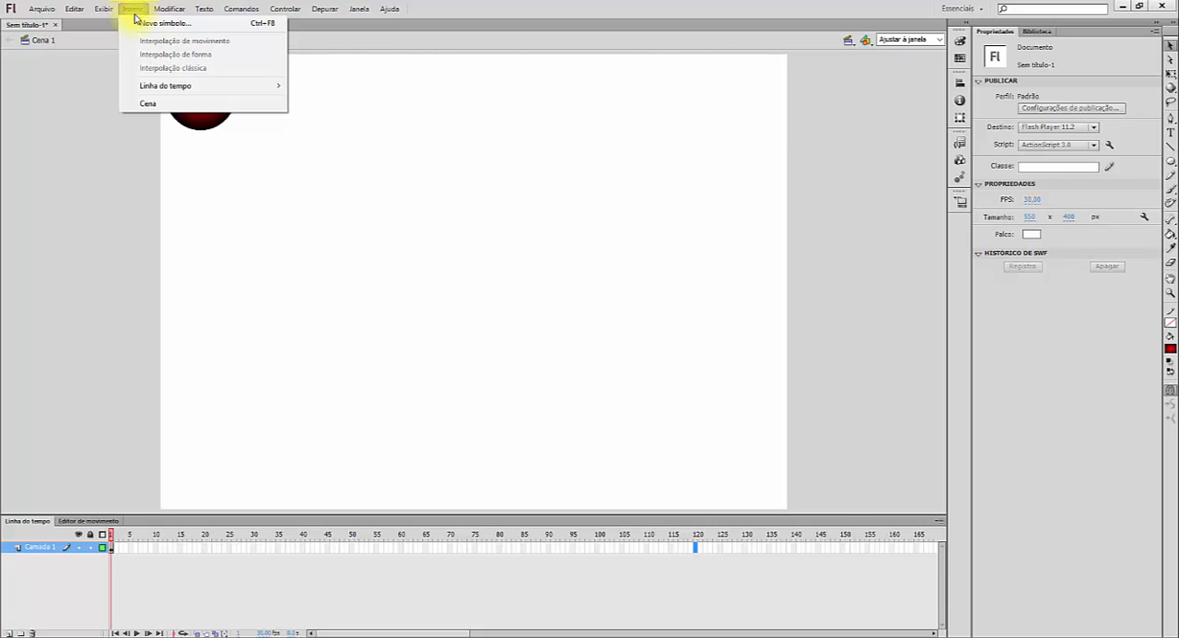
pyautogui.moveTo(204, 87)
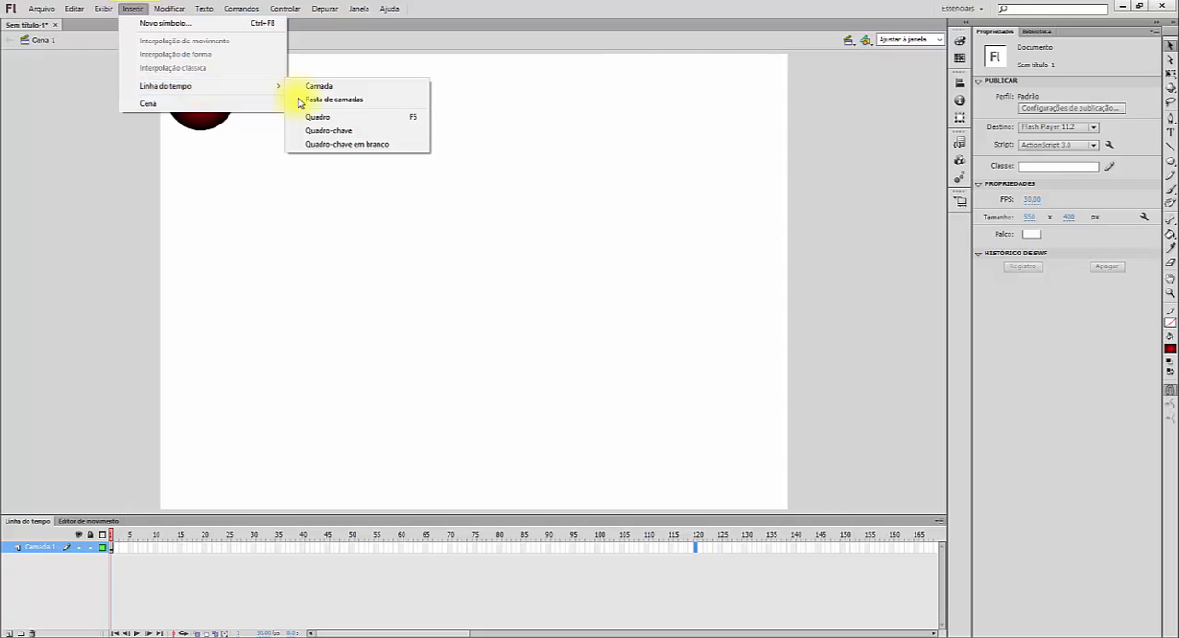
pyautogui.click(841, 178)
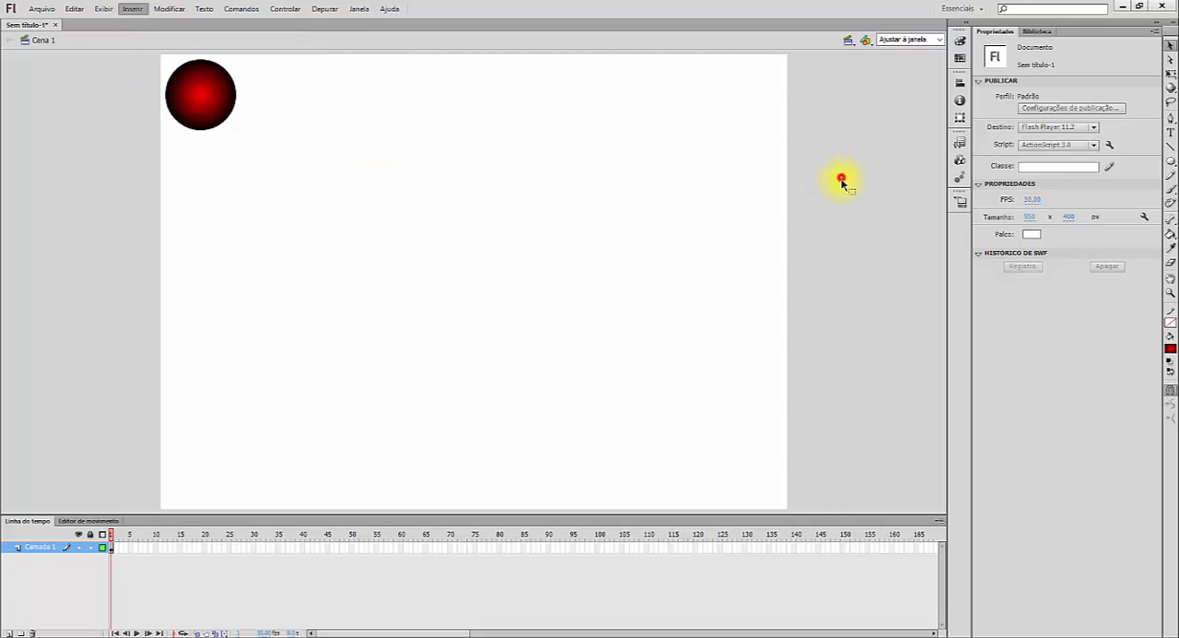
# - Insert a keyframe at frame 120 of the Camada 1 layer and compare it with frame 1
pyautogui.click(697, 548)
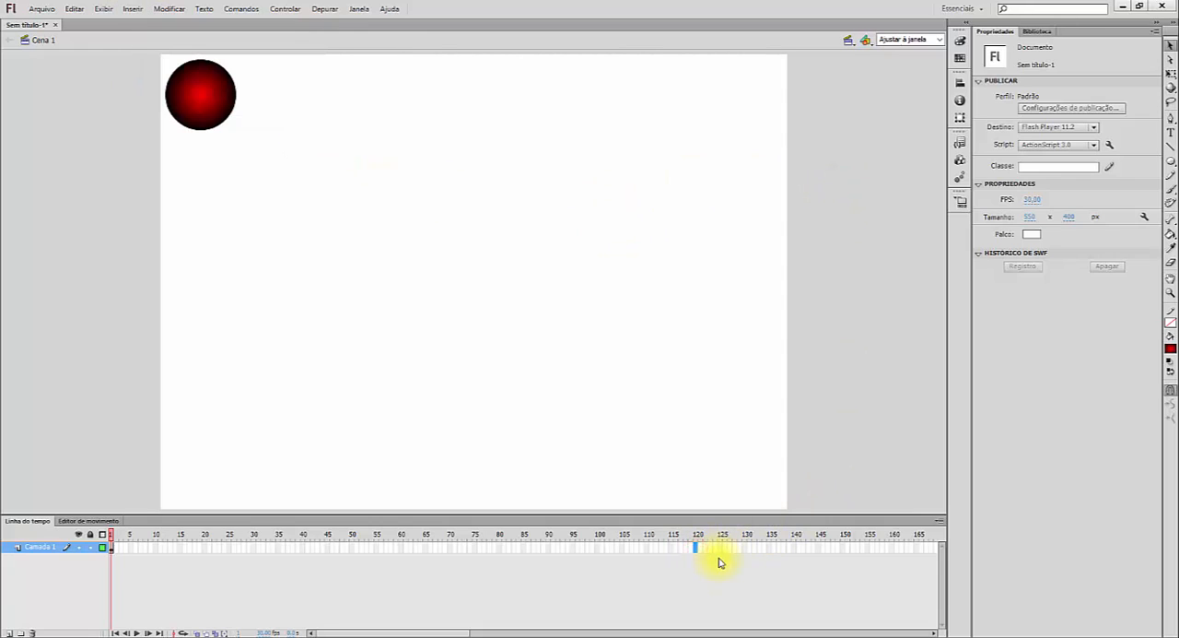
pyautogui.press('F6')
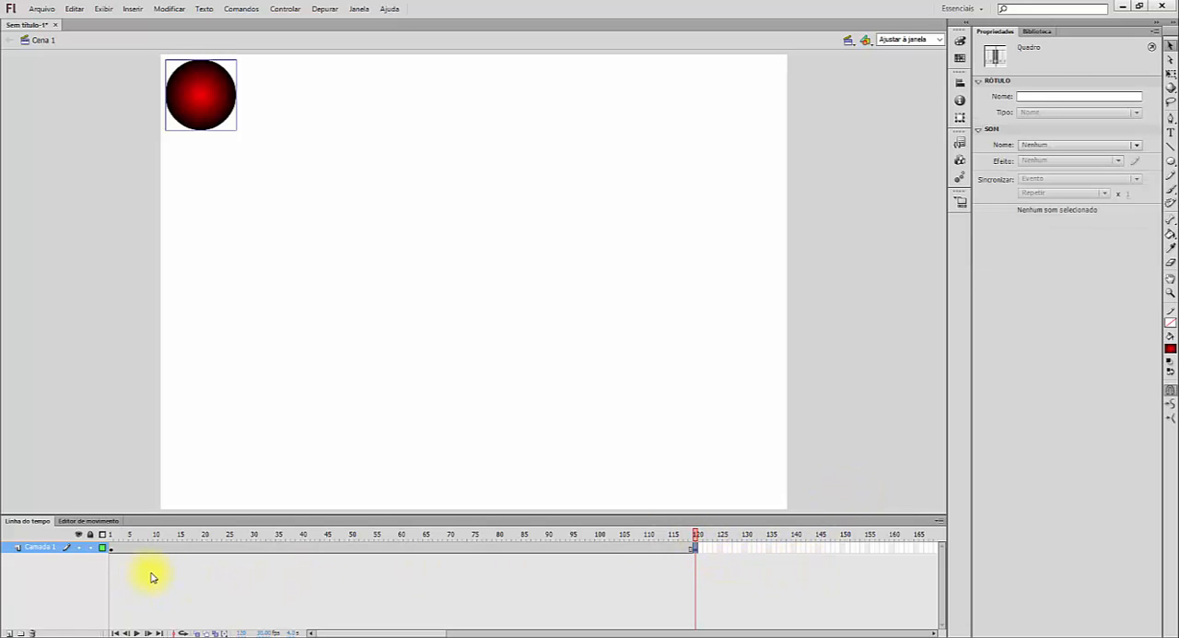
pyautogui.click(111, 548)
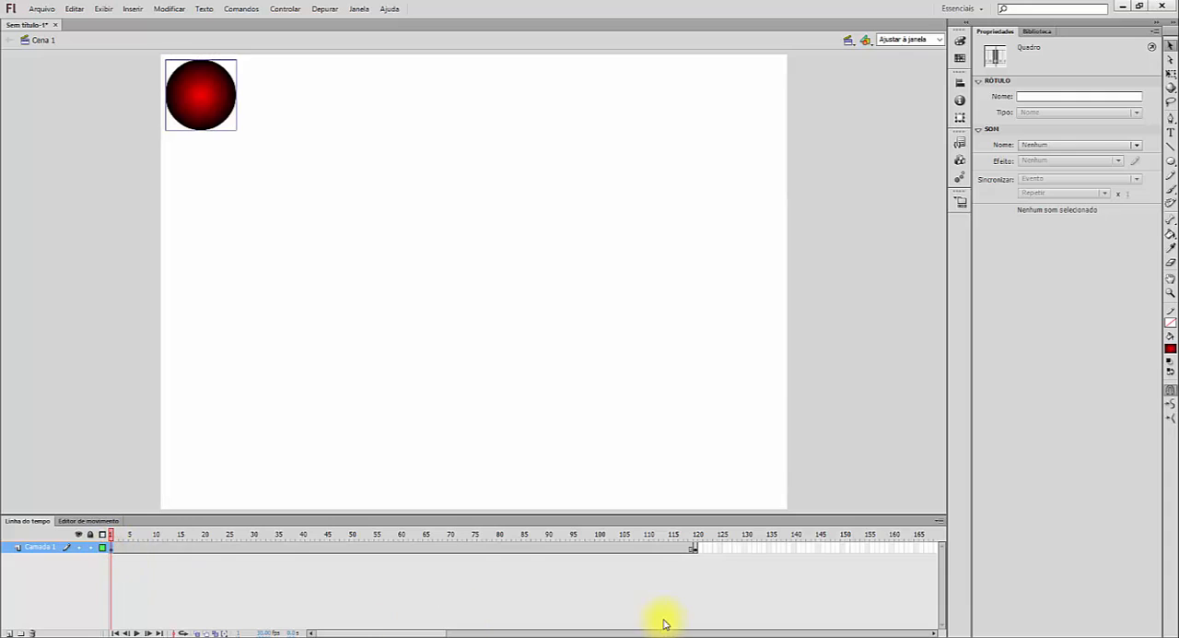
pyautogui.click(696, 548)
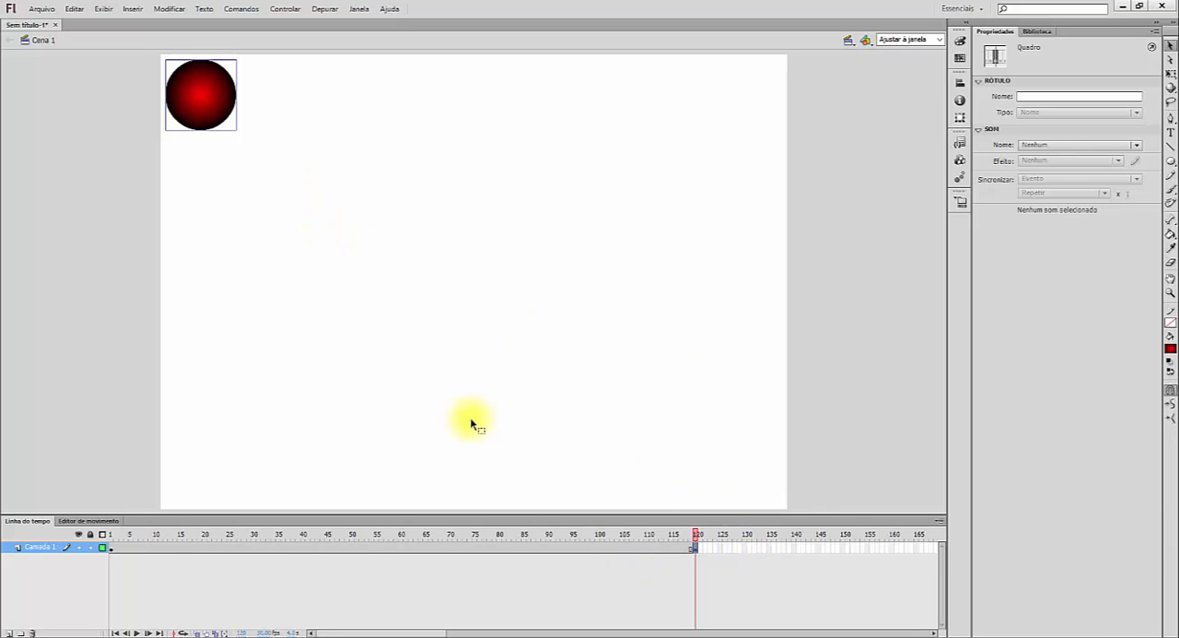
pyautogui.click(581, 314)
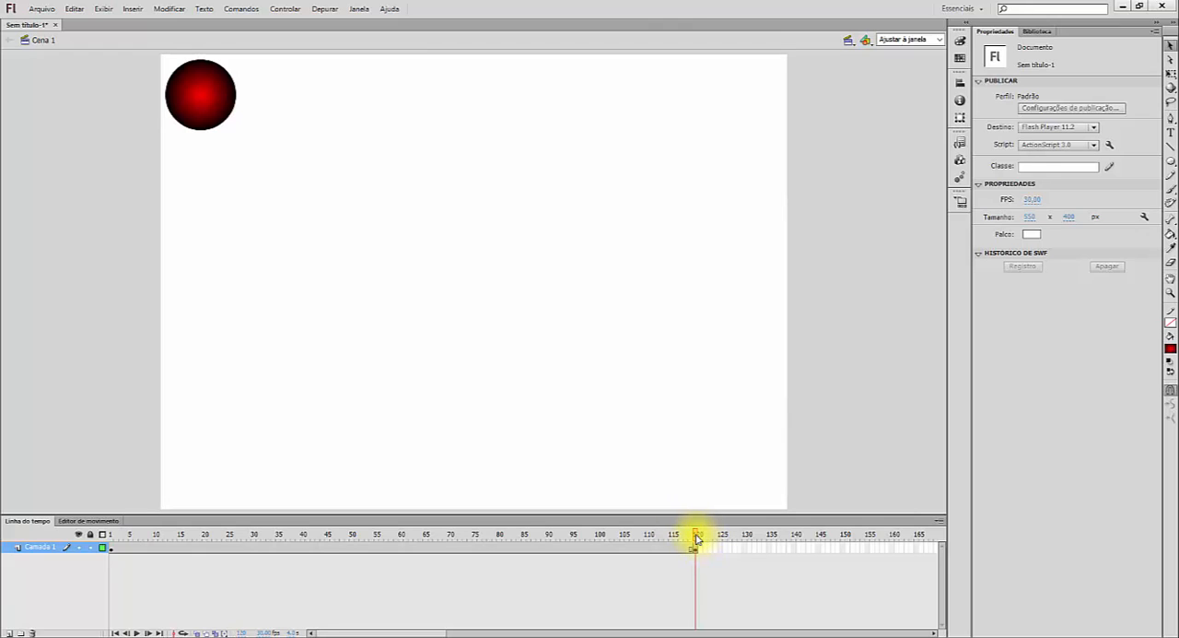
# - Scrub the playhead from frame 120 back to frame 1 to review the circle across the timeline
pyautogui.moveTo(697, 539); pyautogui.dragTo(95, 535)
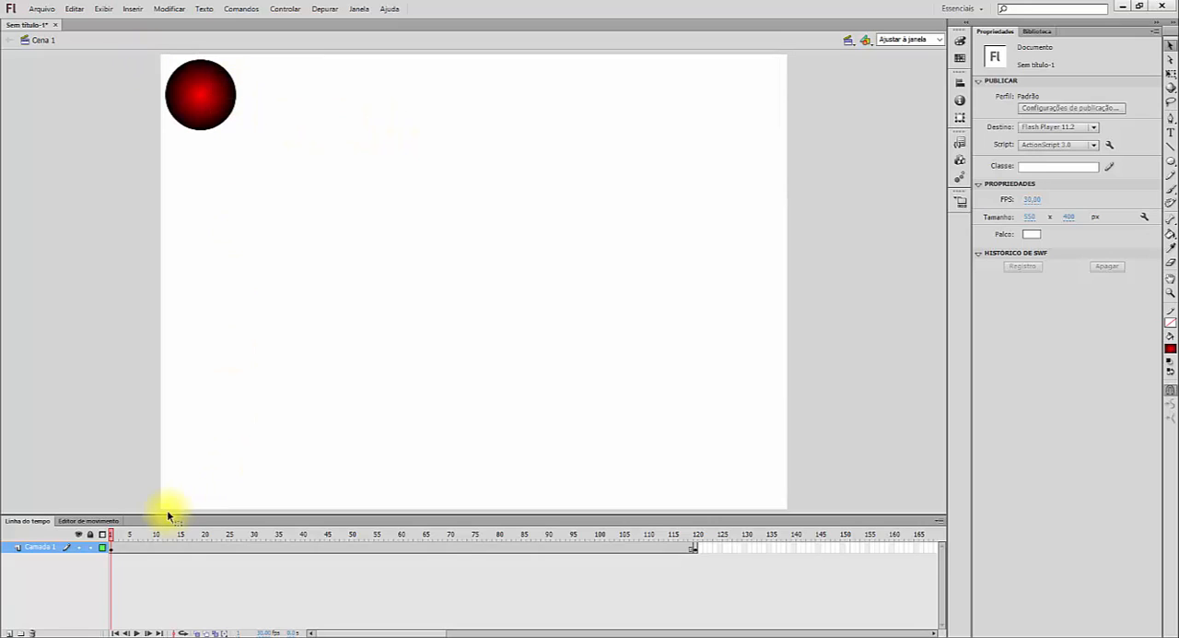
pyautogui.click(115, 542)
pyautogui.click(122, 541)
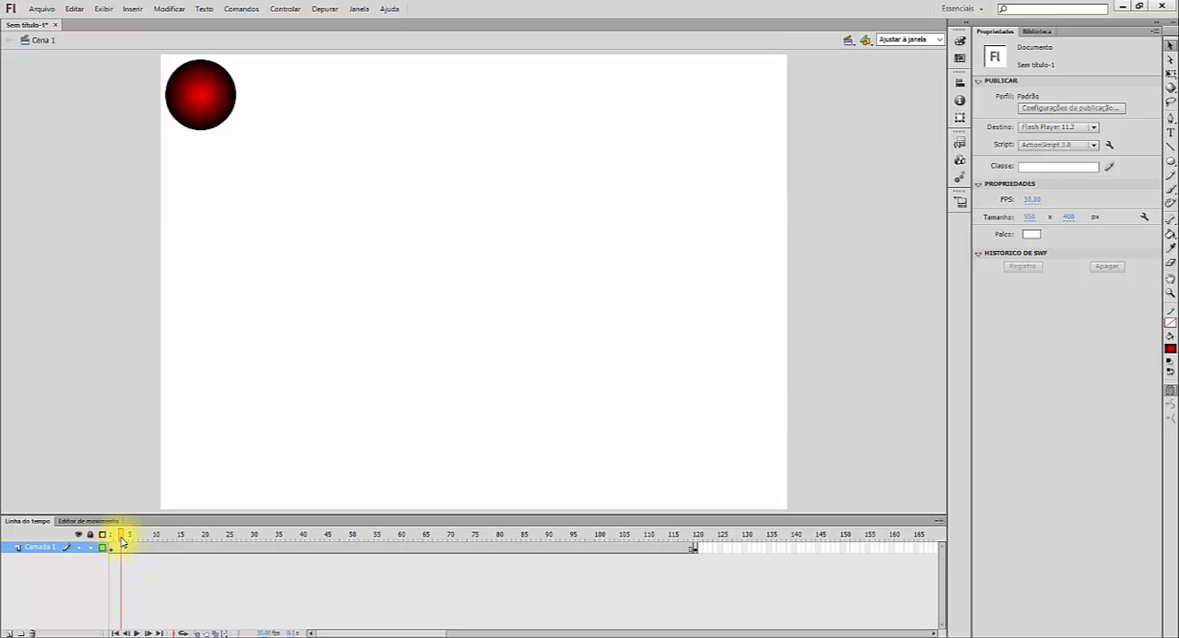
pyautogui.click(112, 540)
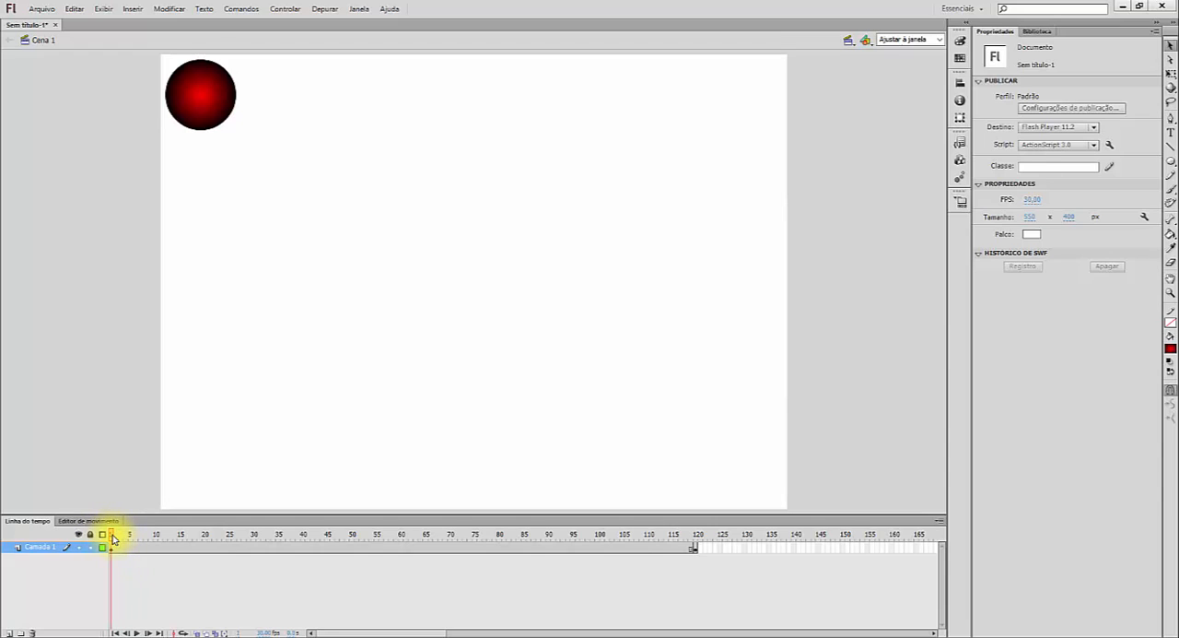
# - At frame 120, move the circle to the stage's lower-right corner, at about X 484, Y 333
pyautogui.moveTo(111, 540); pyautogui.dragTo(503, 571)
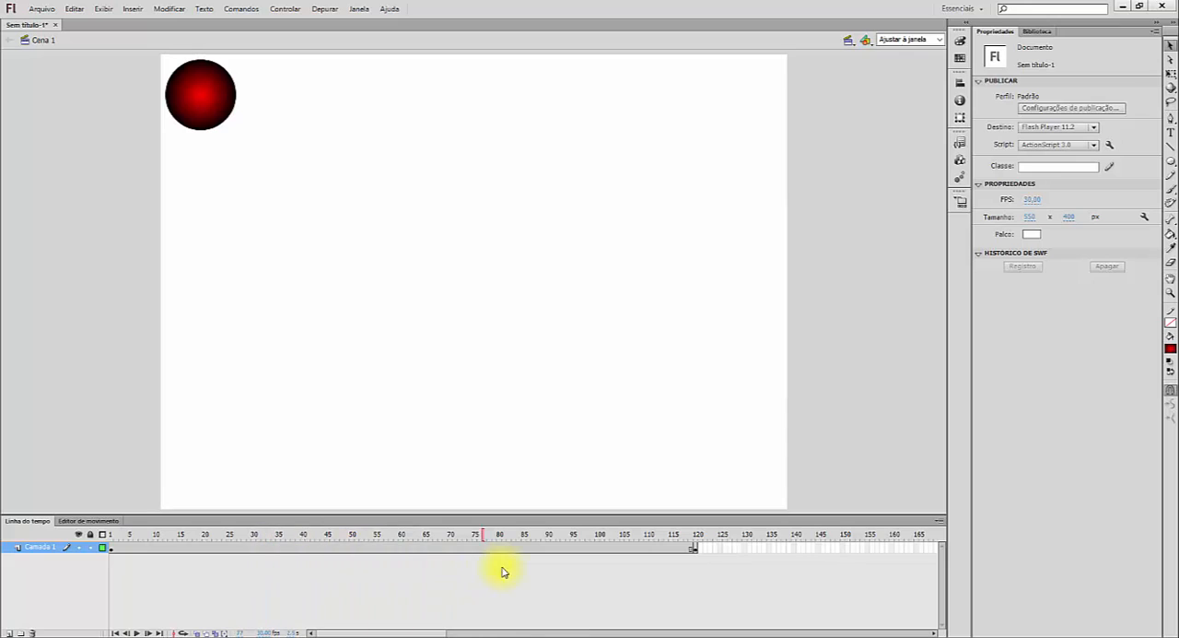
pyautogui.moveTo(626, 569); pyautogui.dragTo(697, 575)
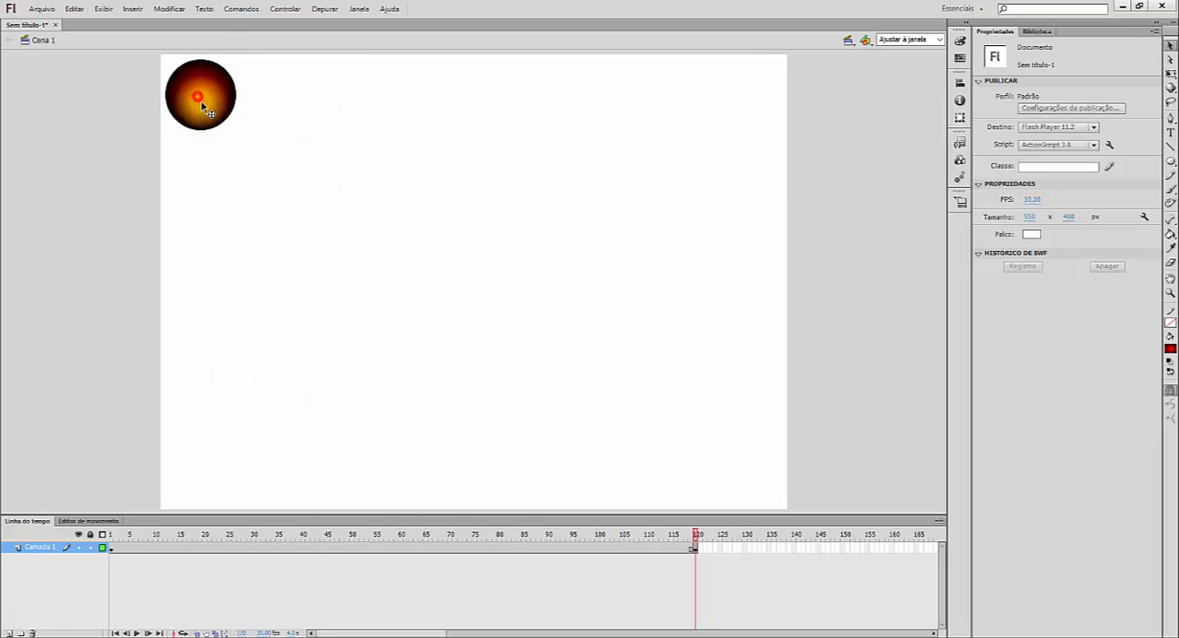
pyautogui.moveTo(200, 95); pyautogui.dragTo(743, 468)
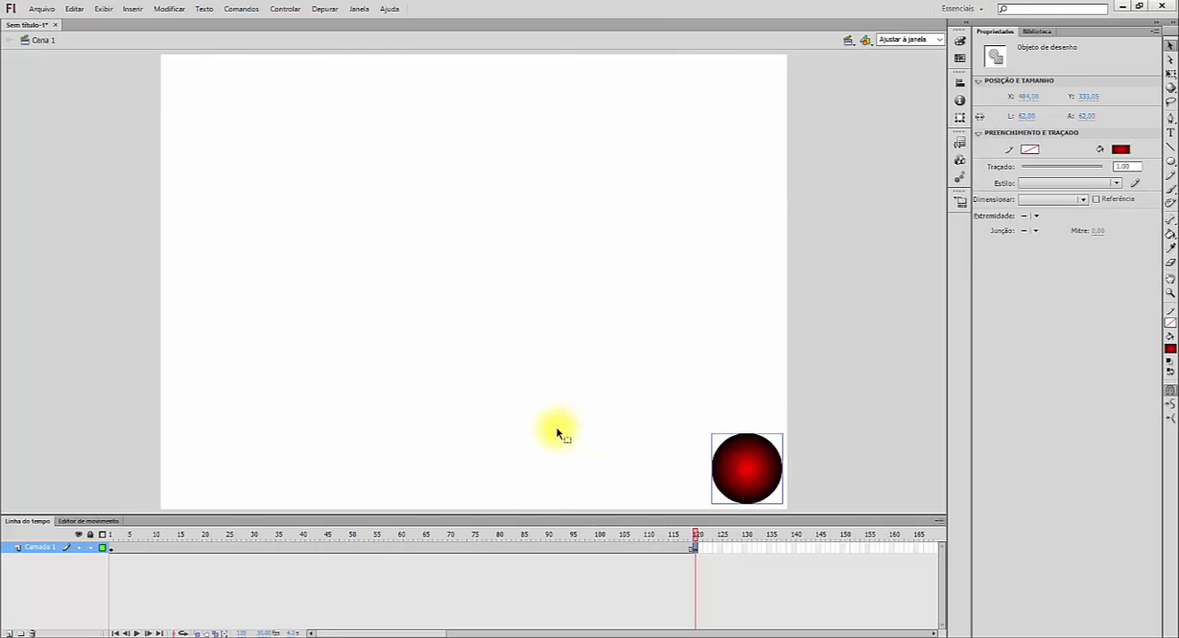
# - Scrub the timeline and compare the circle's position at the start, at frame 119 and at frame 120
pyautogui.moveTo(675, 534); pyautogui.dragTo(693, 567)
pyautogui.click(117, 538)
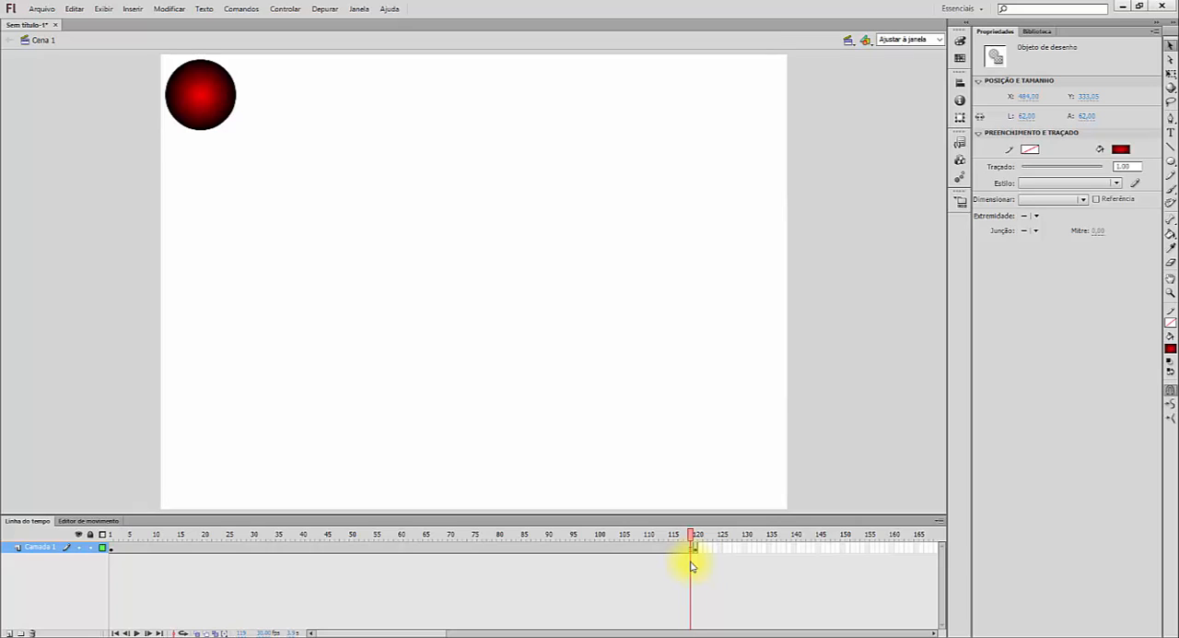
pyautogui.moveTo(694, 566); pyautogui.dragTo(697, 566)
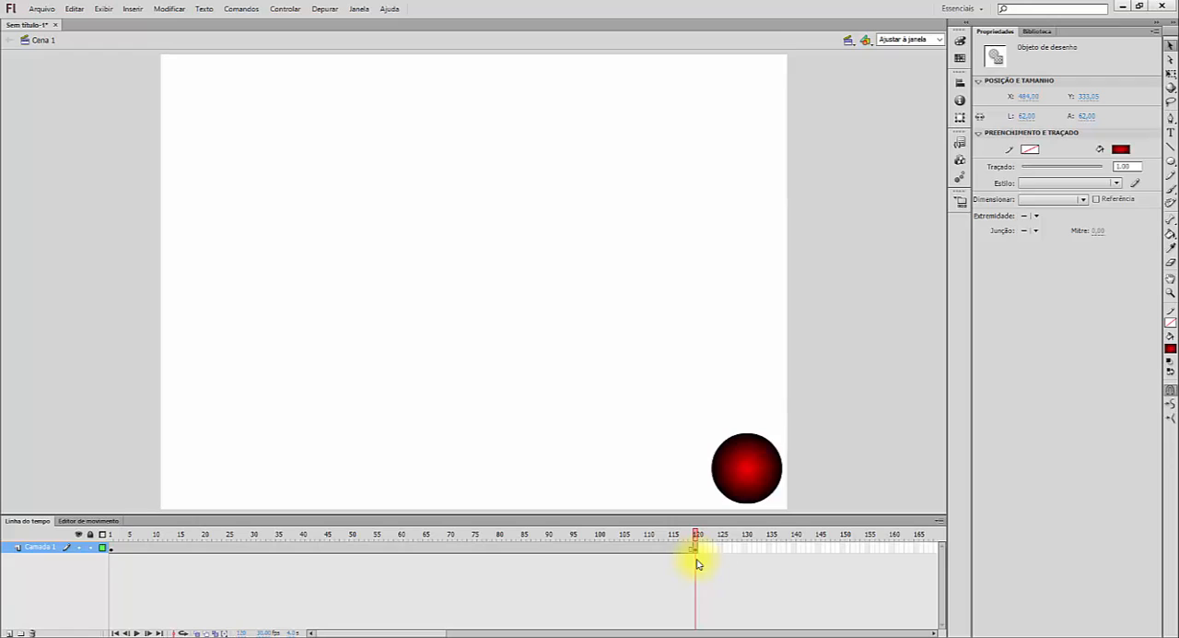
# - Play the timeline from frame 1, then test the movie in a preview window and close it
pyautogui.moveTo(696, 563); pyautogui.dragTo(108, 548)
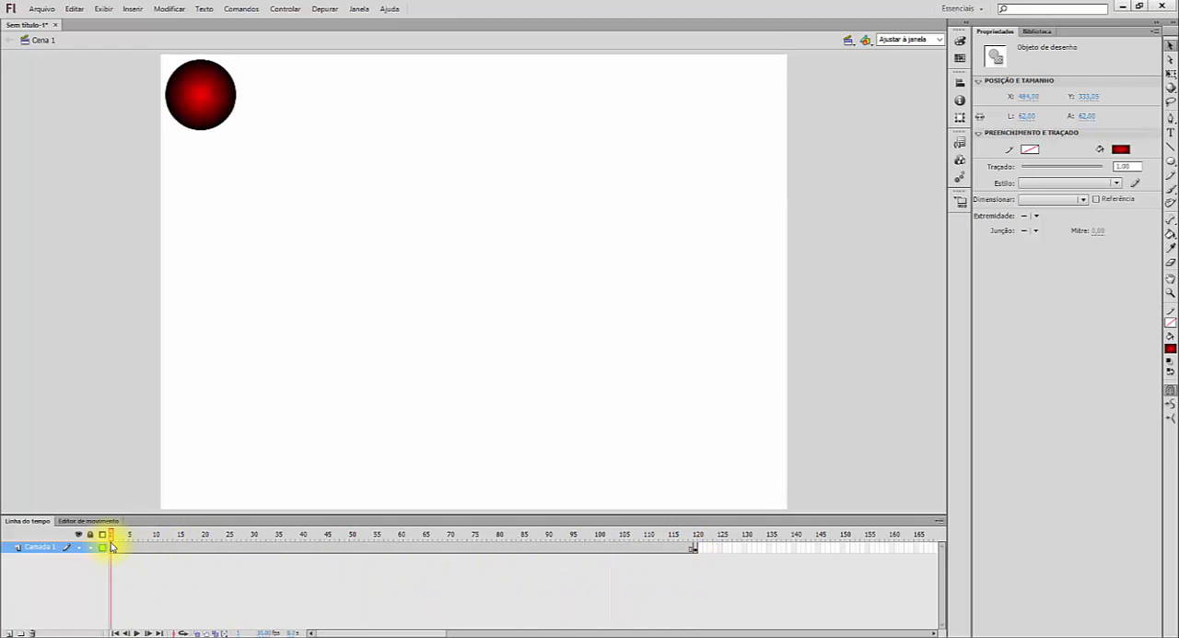
pyautogui.click(121, 547)
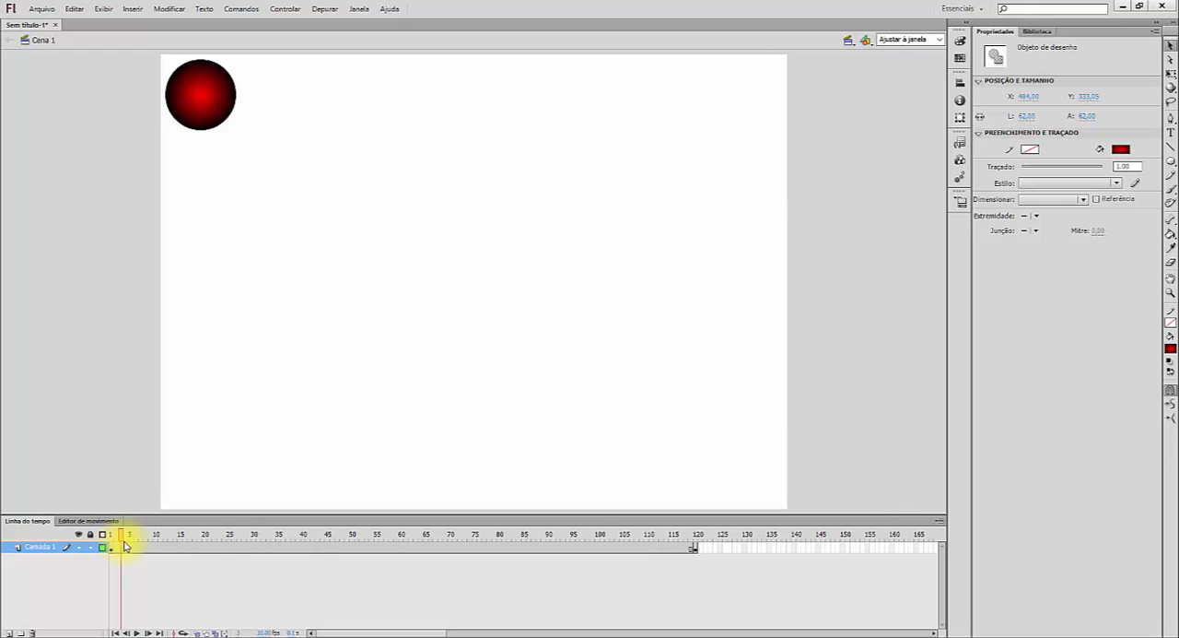
pyautogui.click(128, 542)
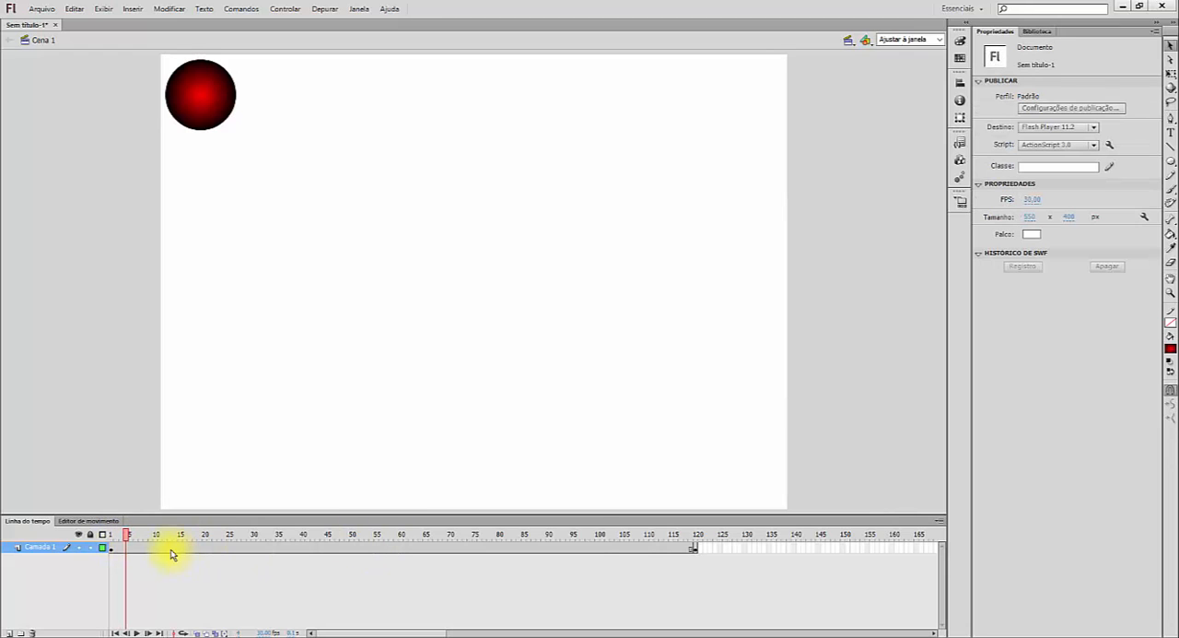
pyautogui.moveTo(126, 535); pyautogui.dragTo(111, 534)
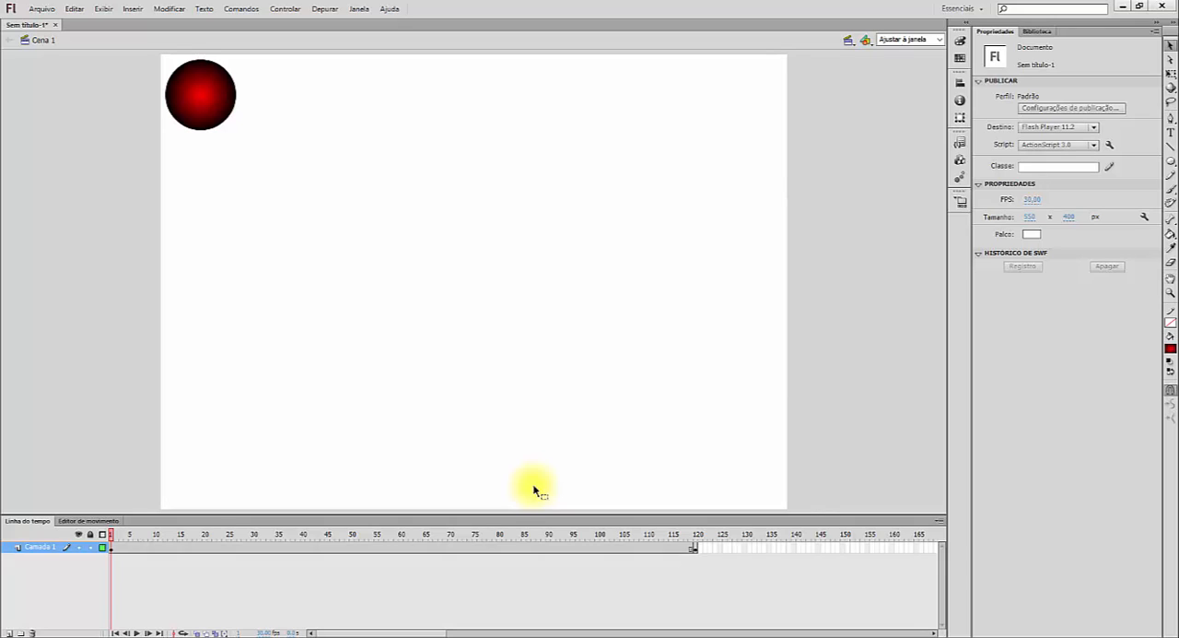
pyautogui.press('Return')
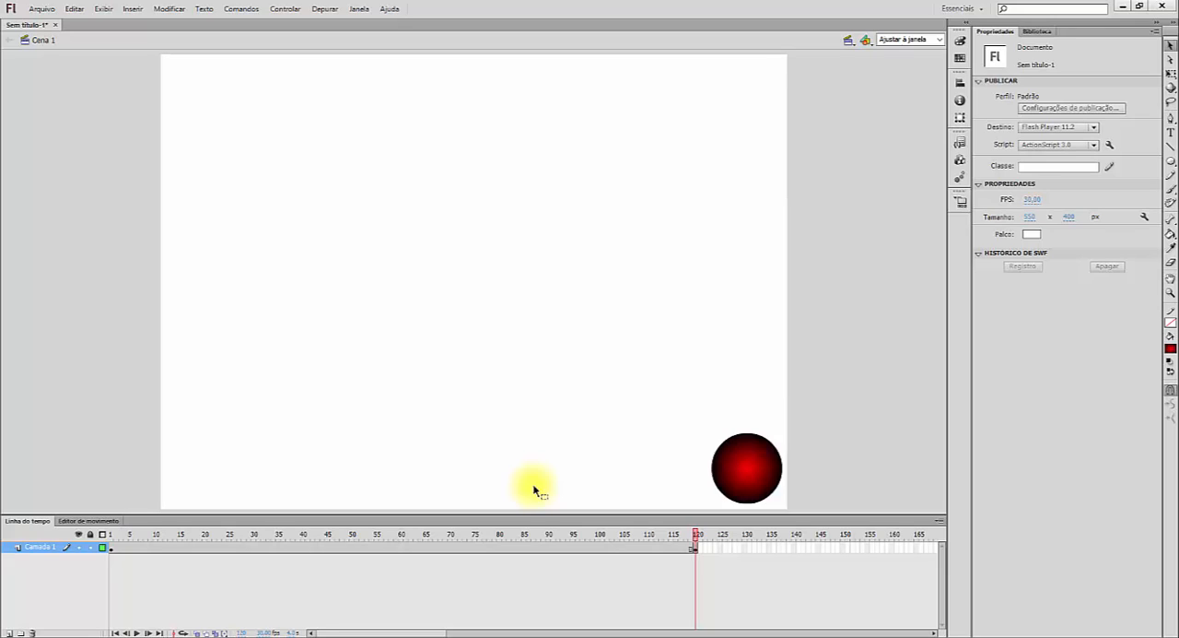
pyautogui.hotkey('ctrl', 'Return')
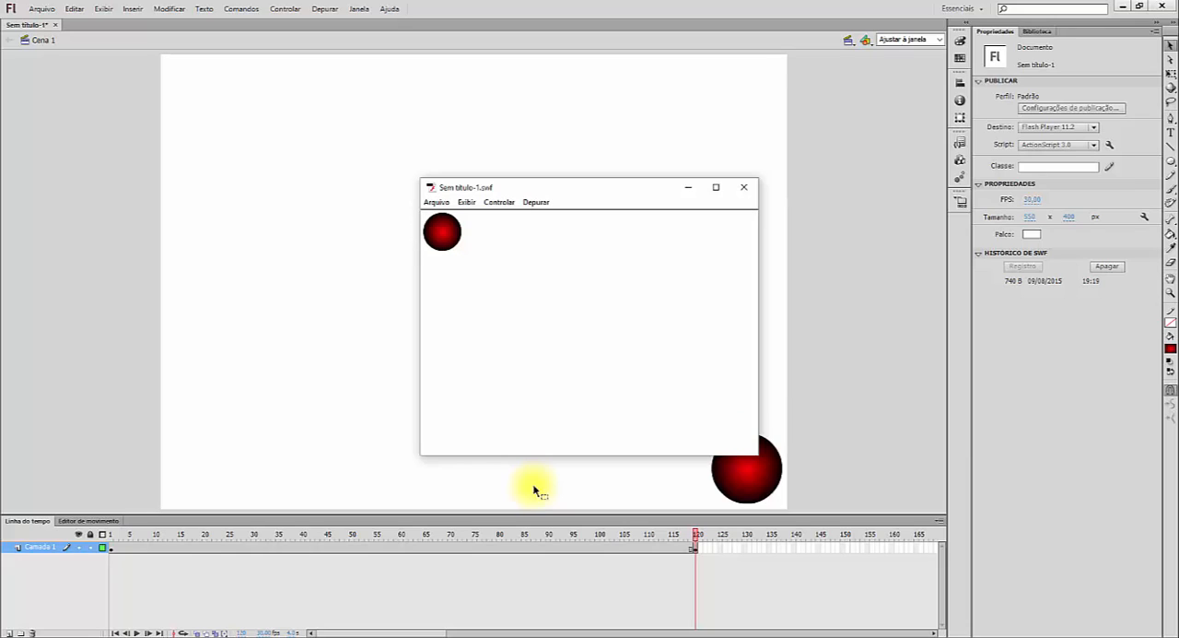
pyautogui.click(746, 190)
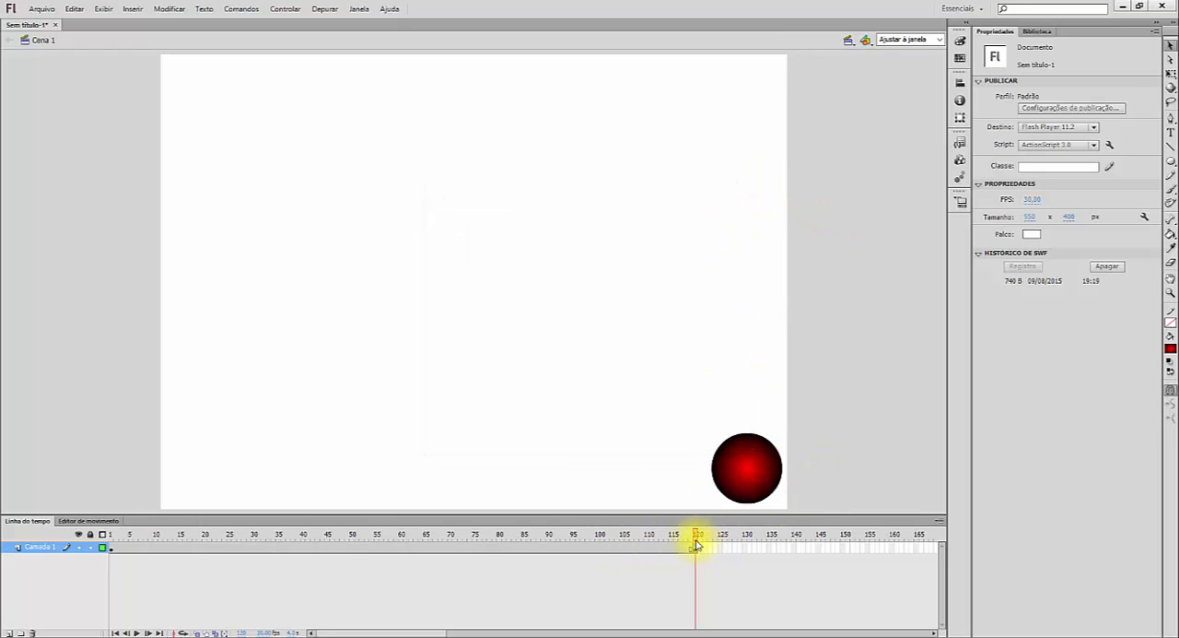
# - Create a classic tween on the Camada 1 layer between the keyframes at frames 1 and 120
pyautogui.moveTo(687, 539); pyautogui.dragTo(95, 536)
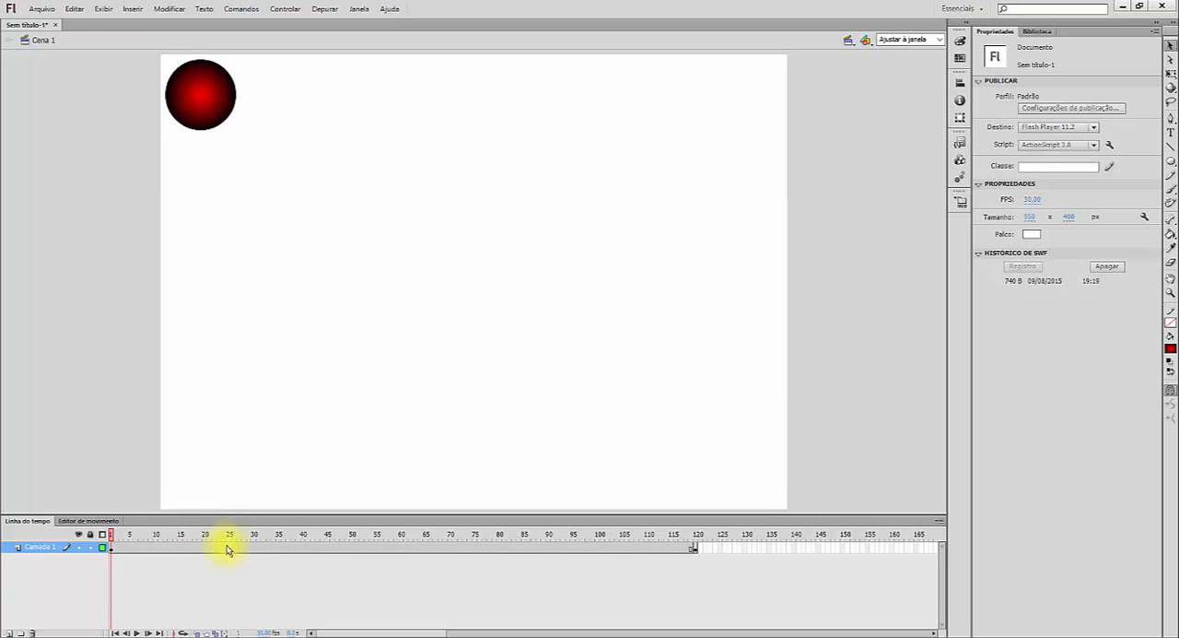
pyautogui.rightClick(415, 550)
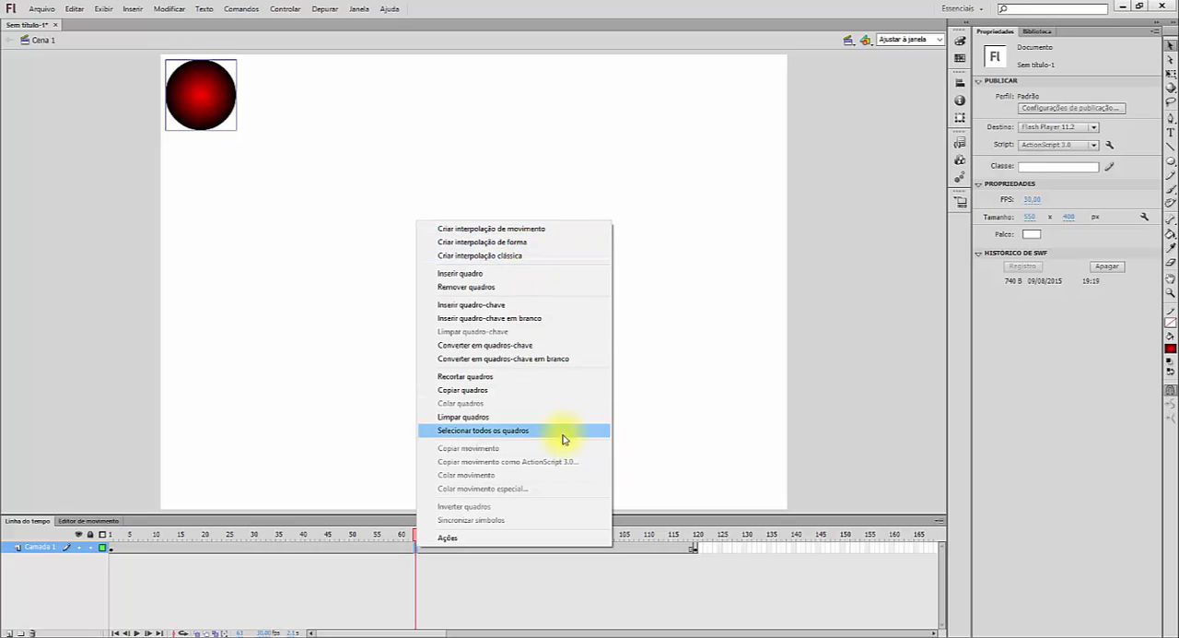
pyautogui.click(546, 258)
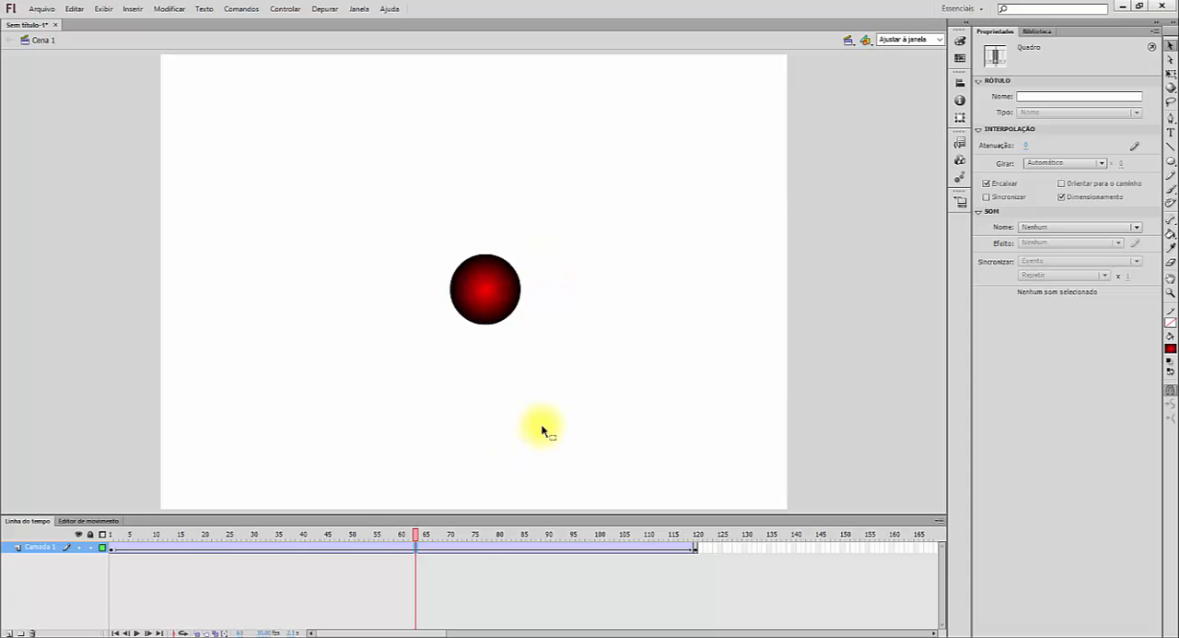
# - Scrub the tween back to frame 1, then test the movie and close the preview window
pyautogui.moveTo(416, 535); pyautogui.dragTo(92, 536)
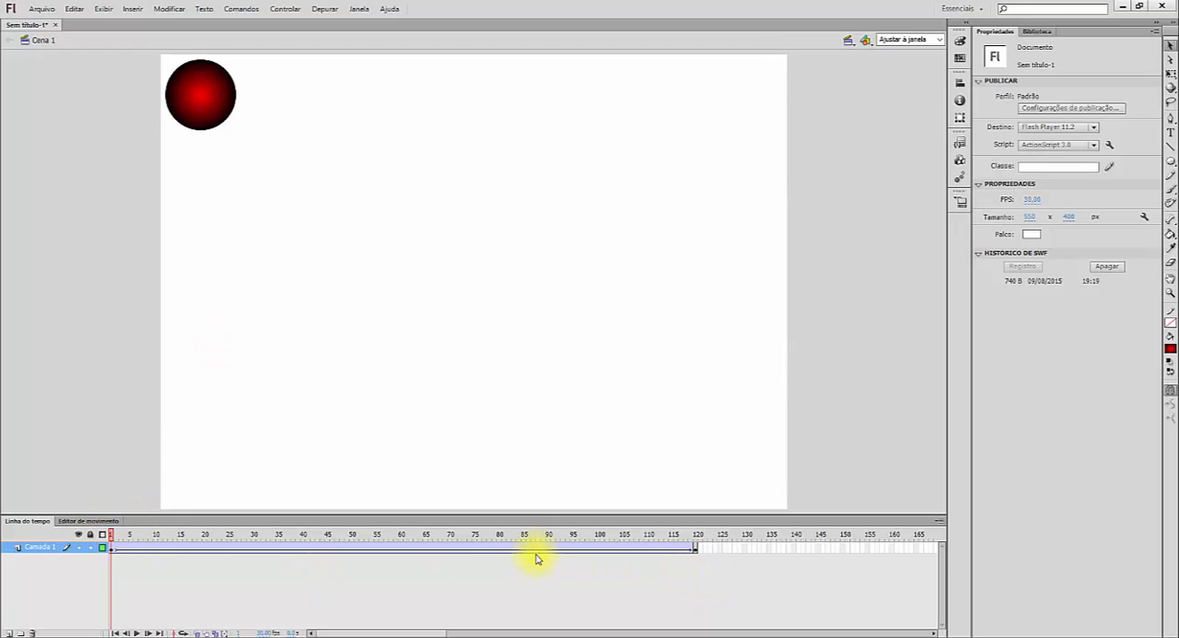
pyautogui.hotkey('ctrl', 'Return')
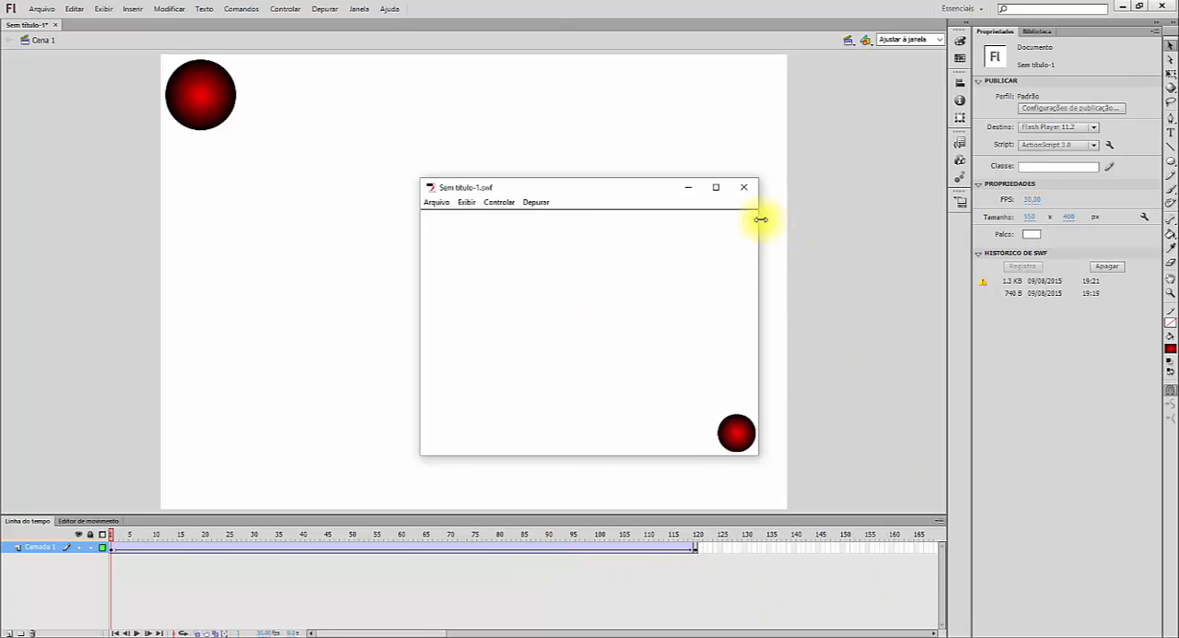
pyautogui.click(743, 191)
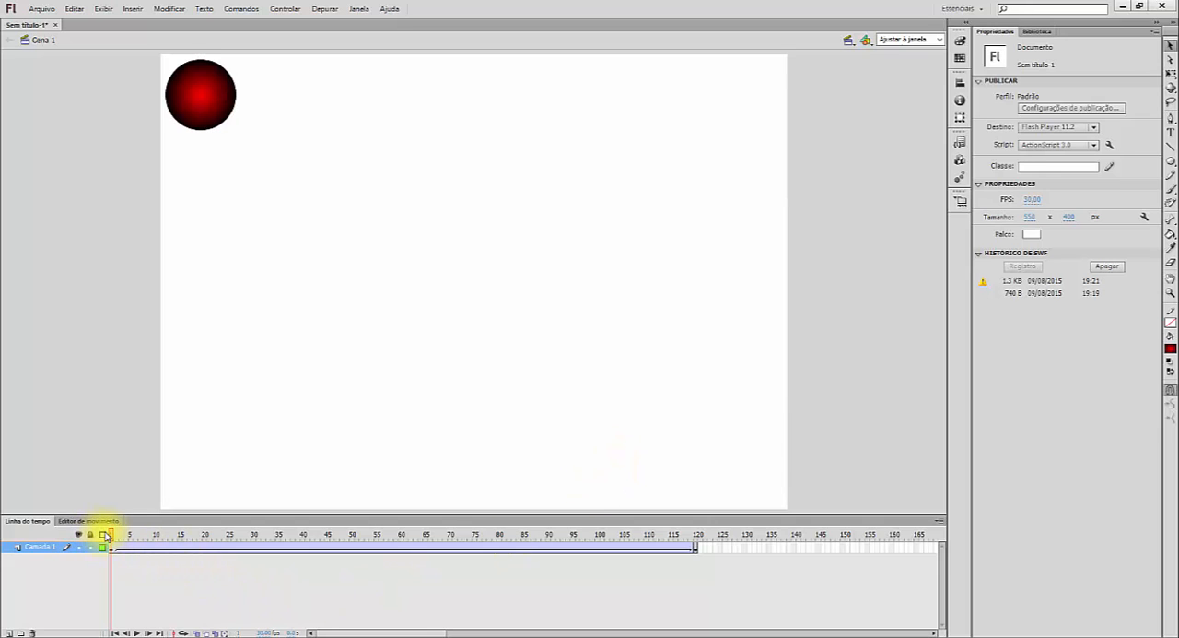
# - At frame 60 of the tween, move the circle toward the stage's upper right, at about X 370, Y 89
pyautogui.moveTo(111, 537); pyautogui.dragTo(403, 557)
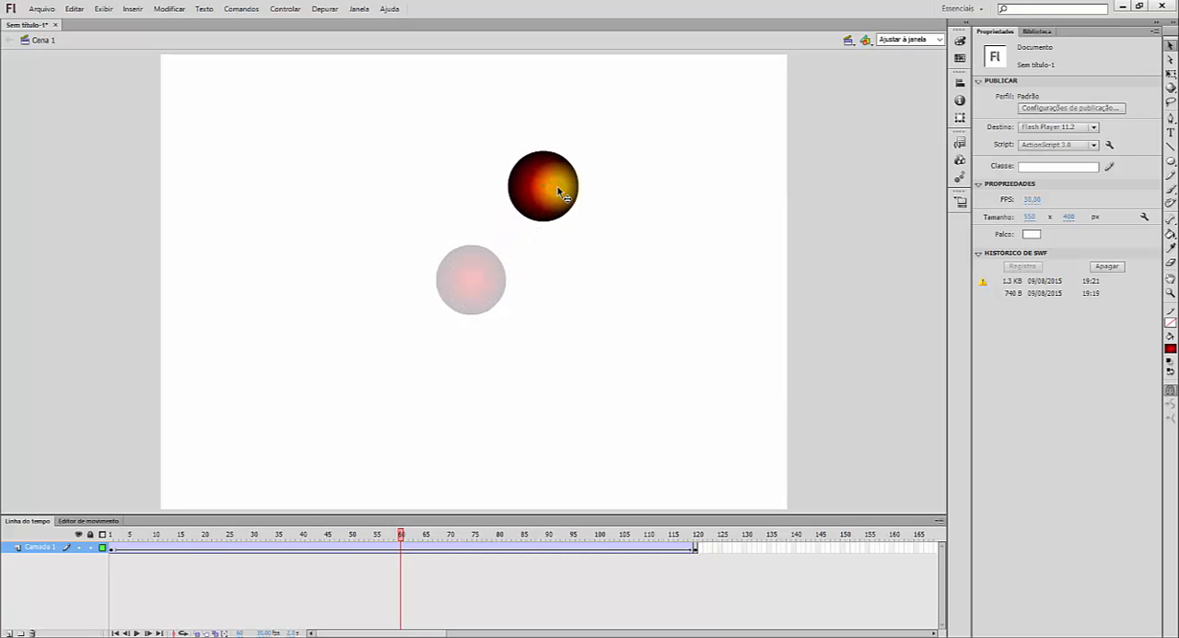
pyautogui.moveTo(579, 169); pyautogui.dragTo(587, 164)
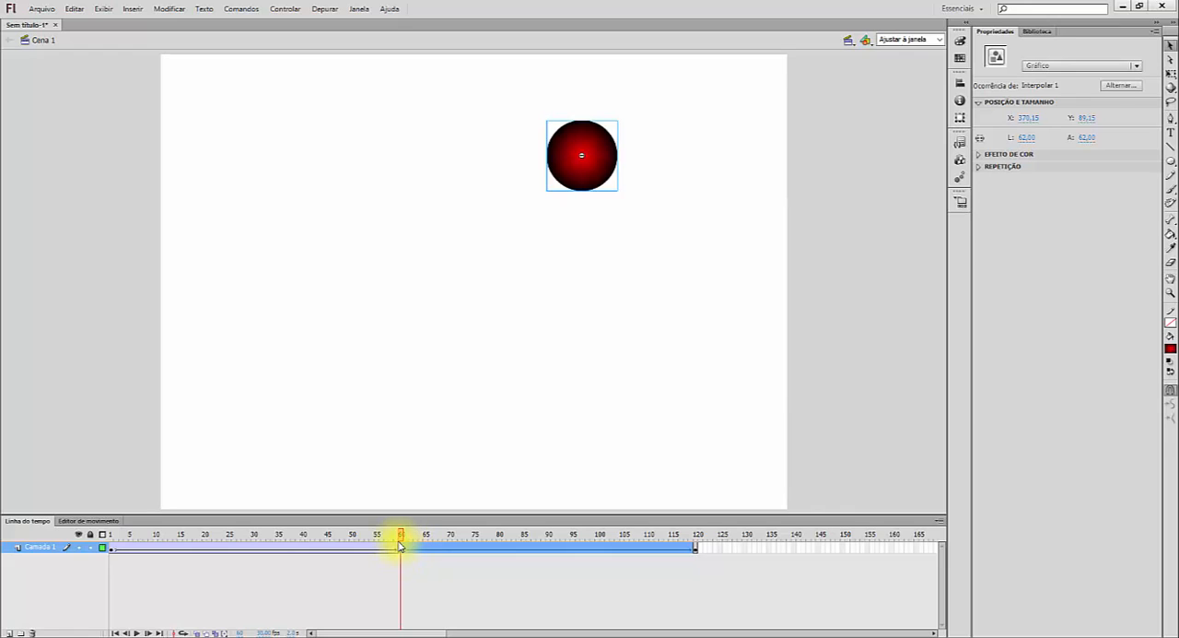
pyautogui.moveTo(400, 545); pyautogui.dragTo(411, 556)
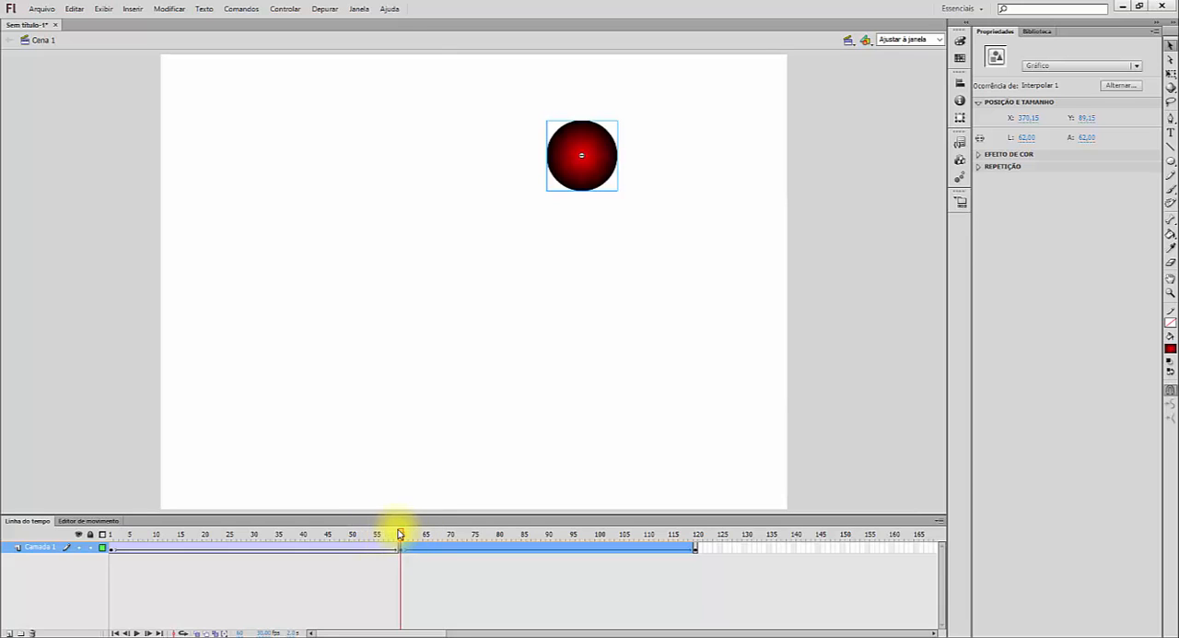
# - Return to frame 1 and test the movie with the new frame 60 position, then close the preview
pyautogui.moveTo(401, 535); pyautogui.dragTo(90, 522)
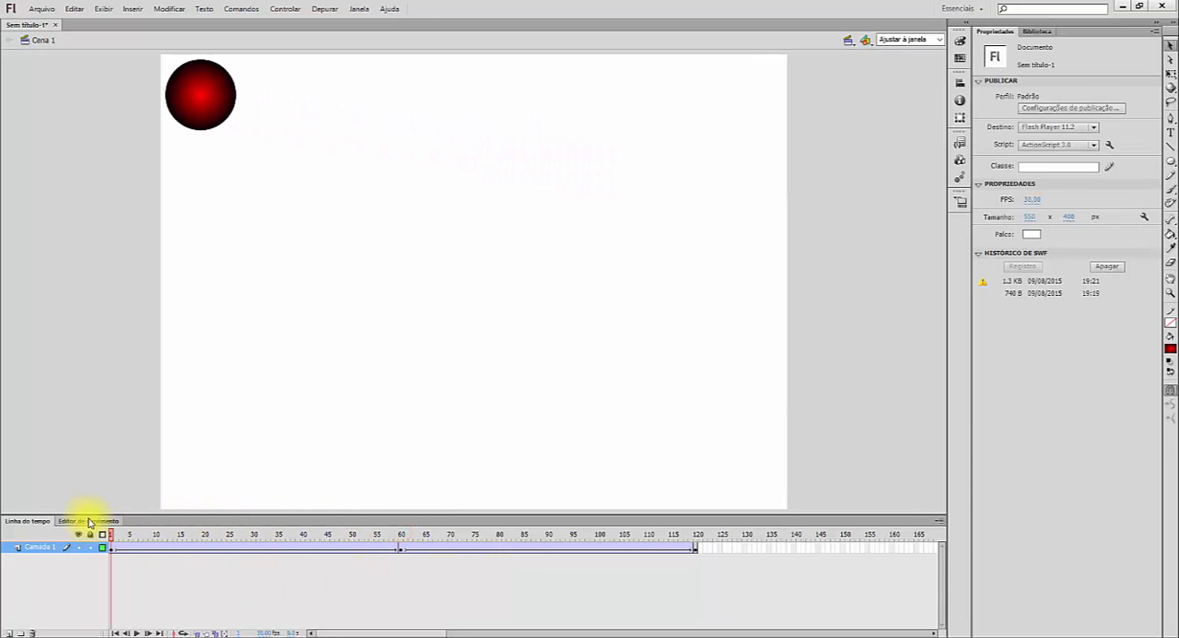
pyautogui.hotkey('ctrl', 'Return')
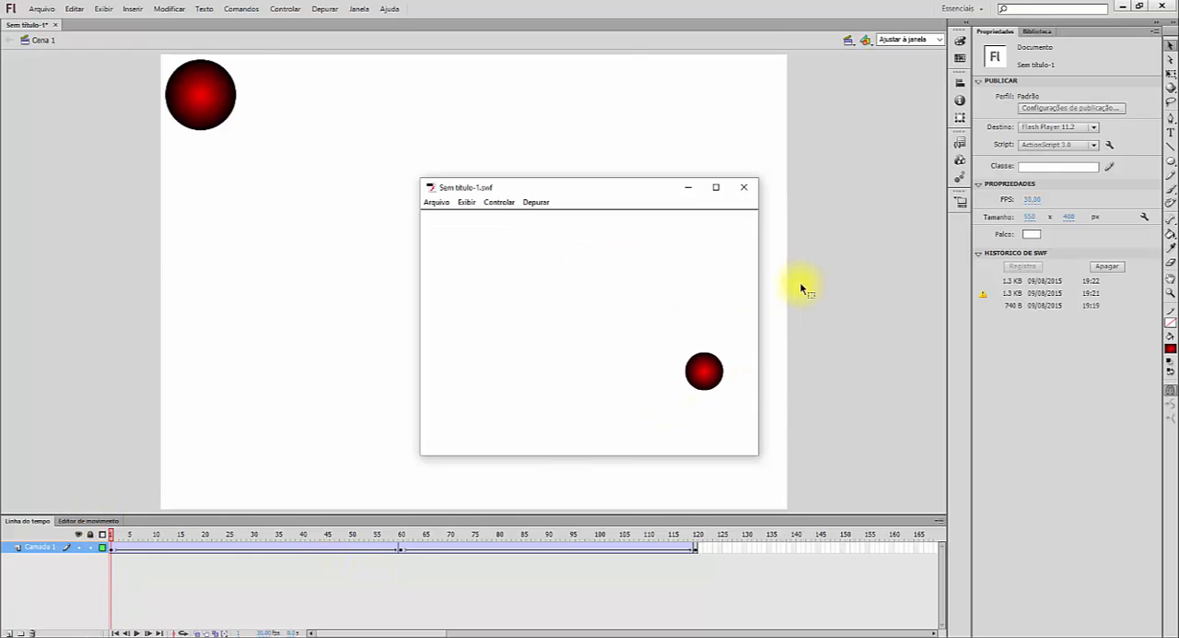
pyautogui.click(748, 189)
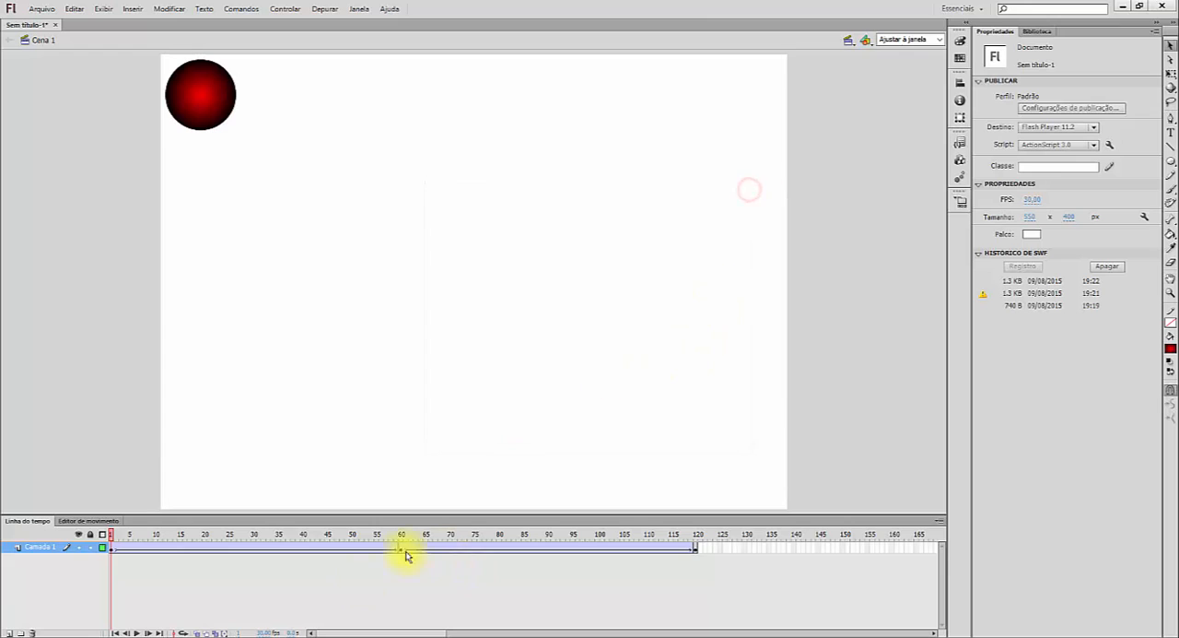
# - Move the circle to about X 161, Y 275 at frame 30, and to about X 286, Y 198 at frame 90
pyautogui.moveTo(110, 535); pyautogui.dragTo(255, 544)
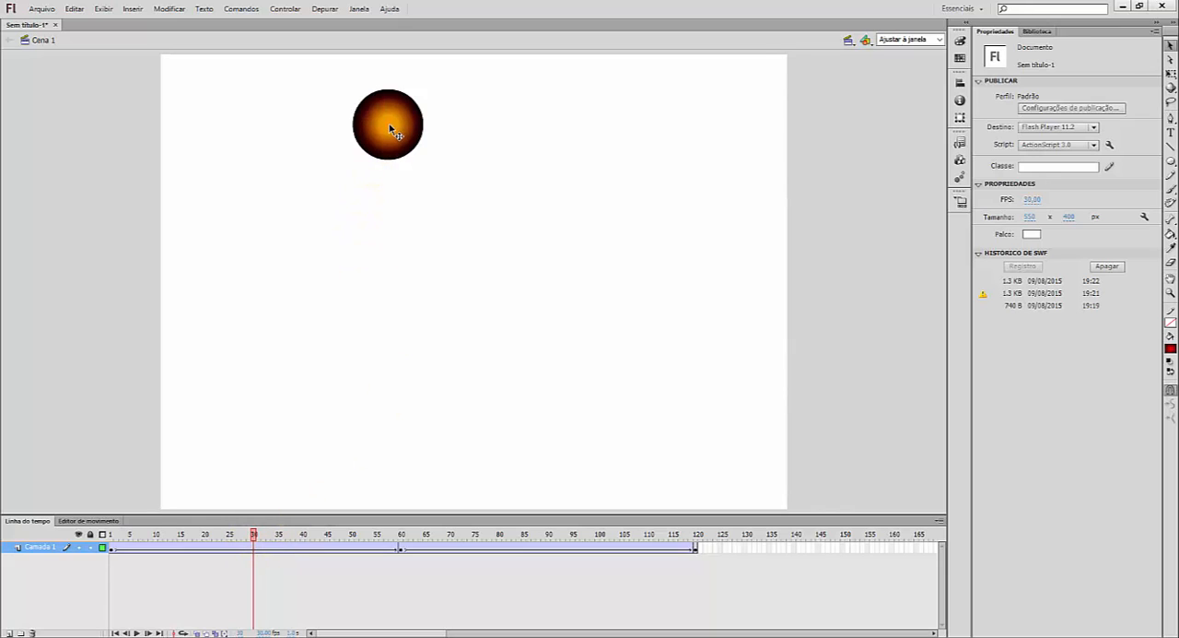
pyautogui.moveTo(391, 131); pyautogui.dragTo(345, 369)
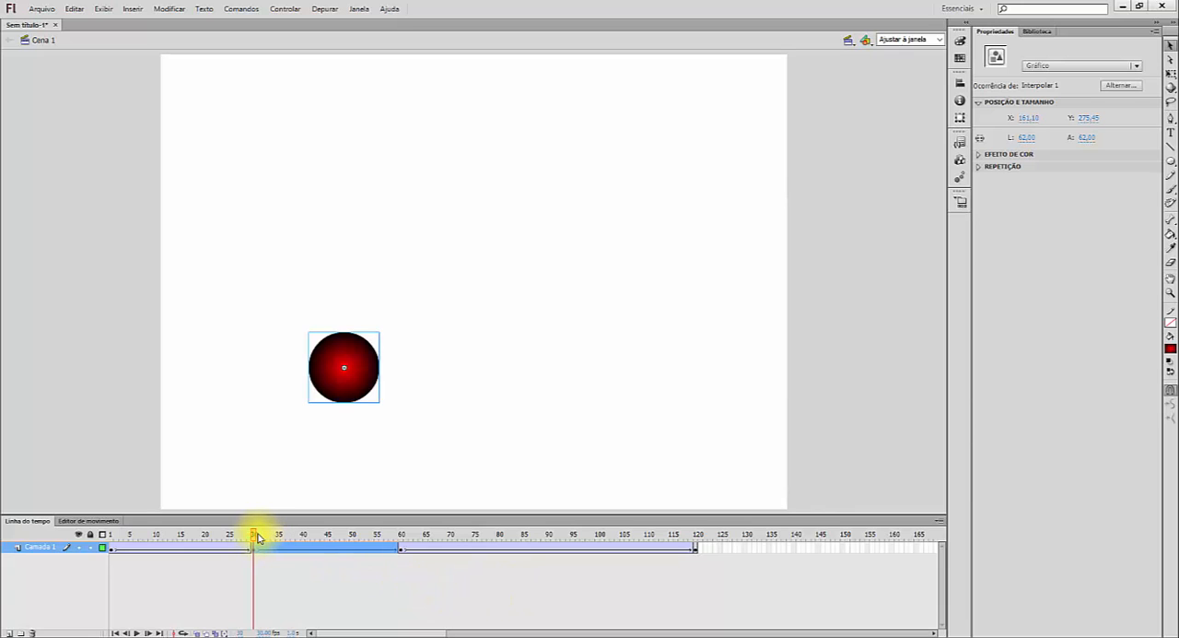
pyautogui.moveTo(256, 534); pyautogui.dragTo(548, 557)
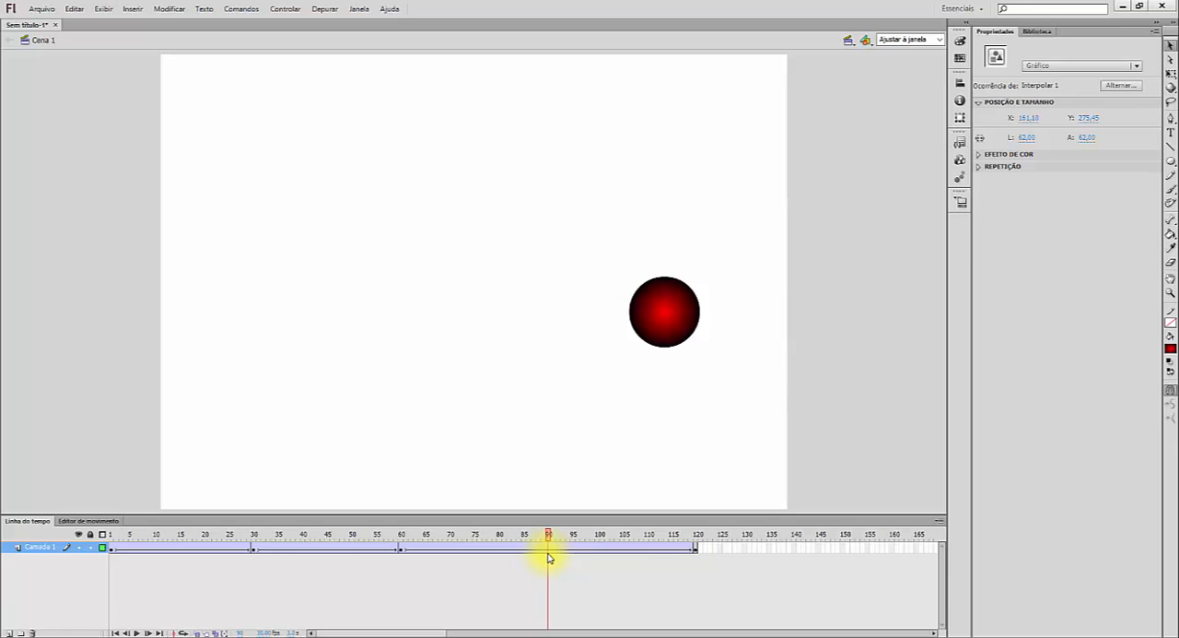
pyautogui.click(730, 395)
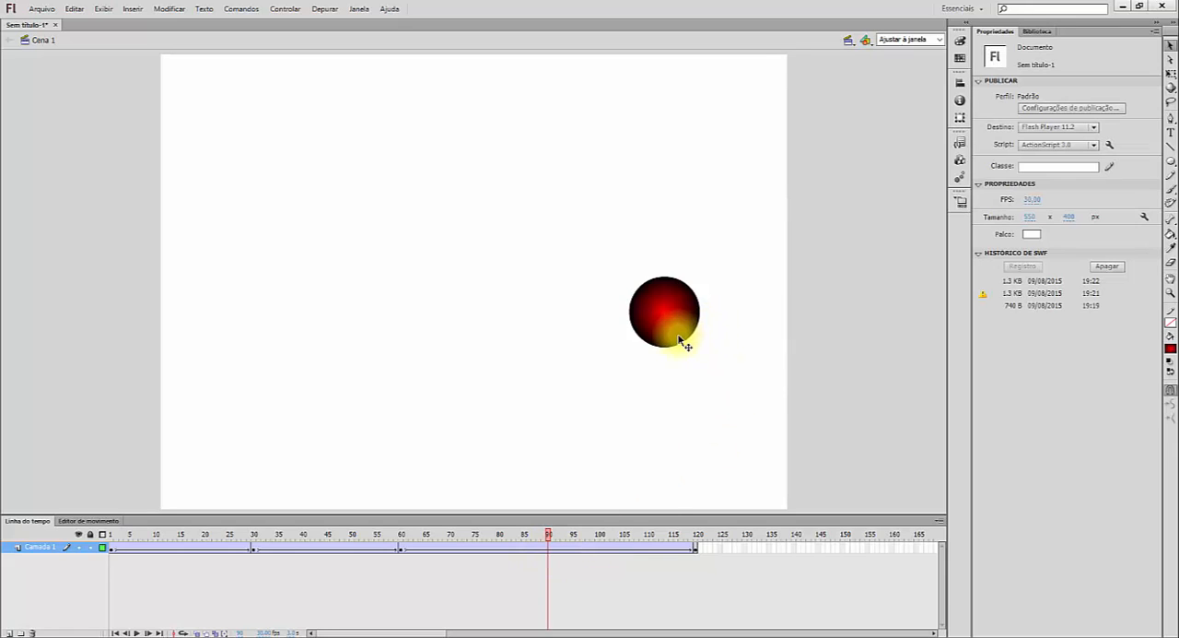
pyautogui.moveTo(674, 335); pyautogui.dragTo(495, 298)
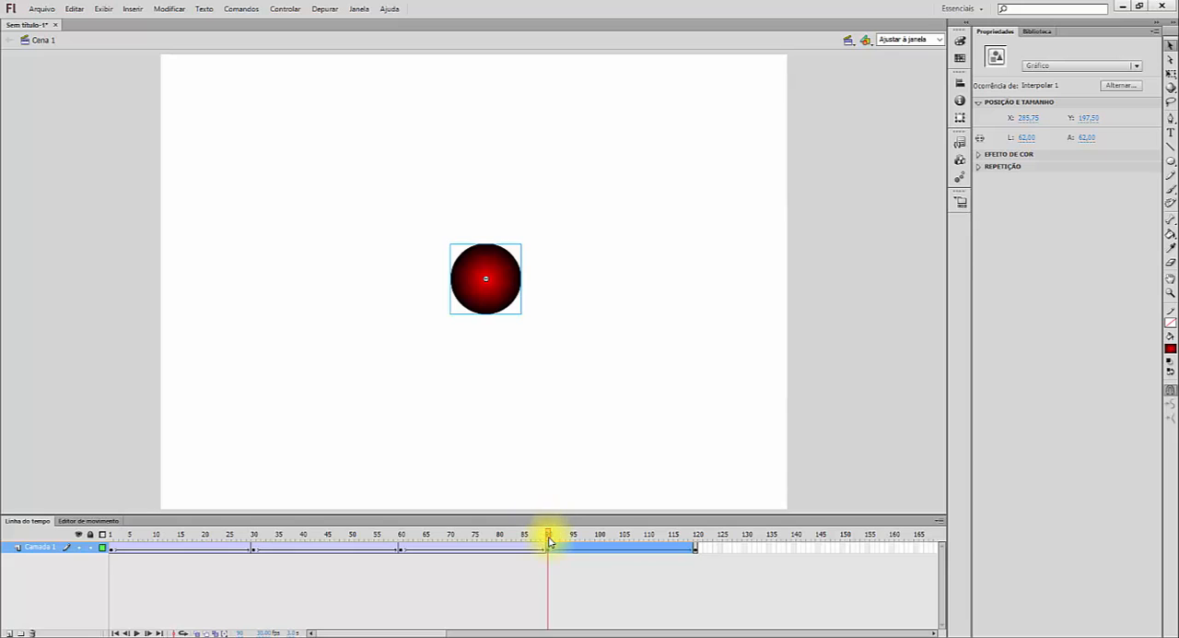
# - Rewind to frame 1 and test the movie with the frame 30 and 90 positions, then close the preview
pyautogui.moveTo(546, 526); pyautogui.dragTo(13, 553)
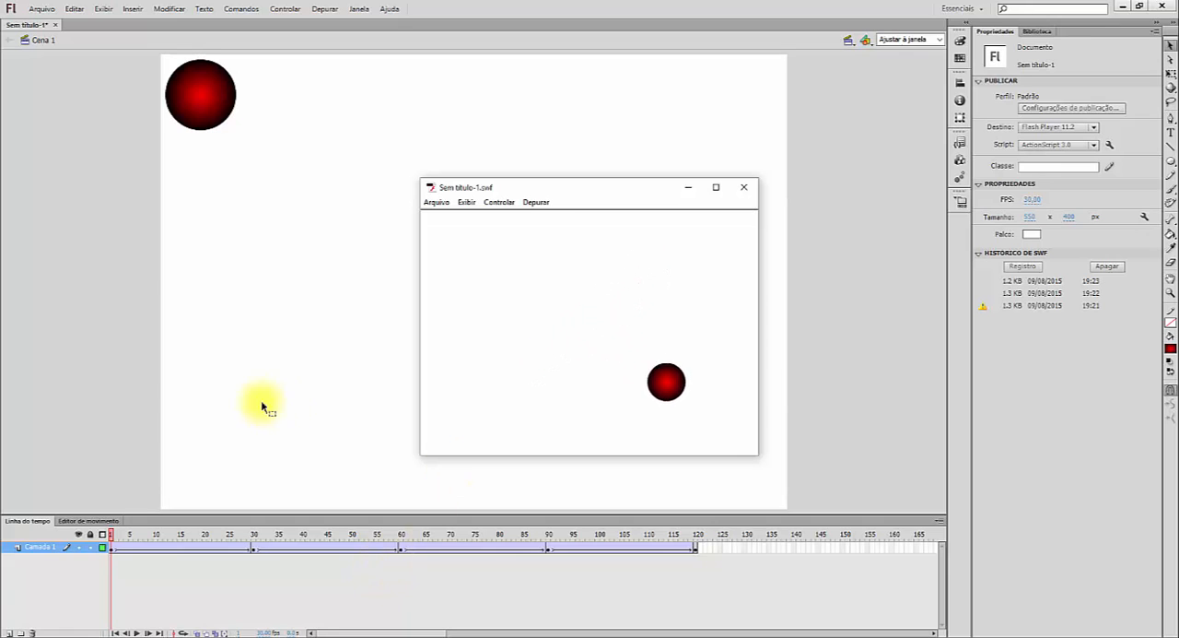
pyautogui.click(744, 187)
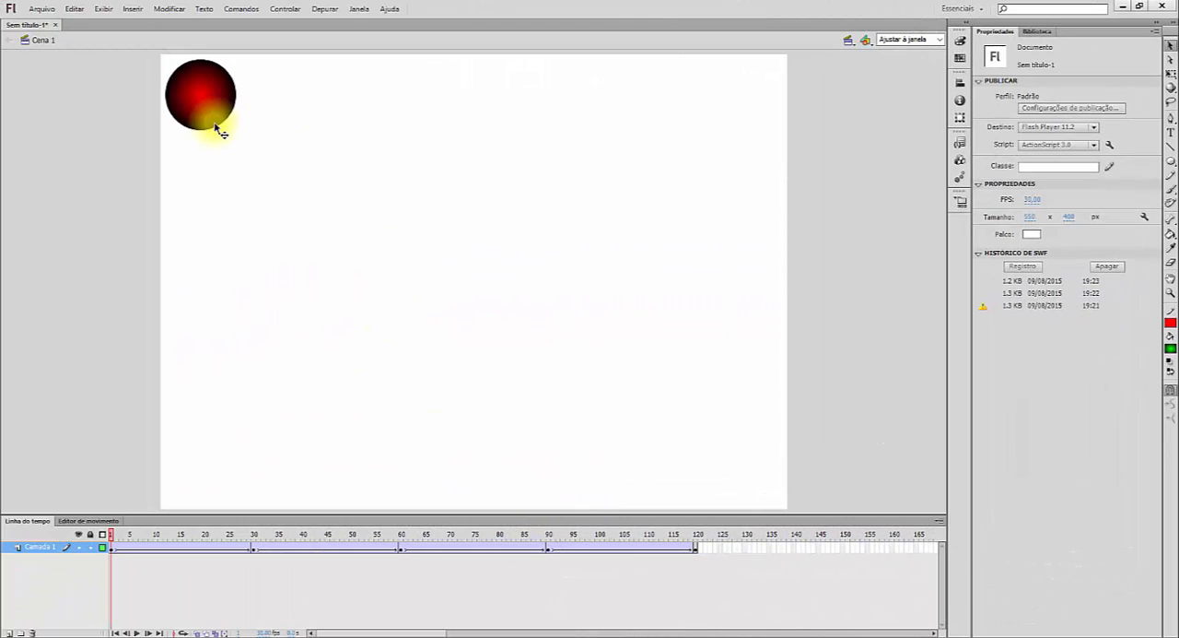
# - Create a new ActionScript 3.0 document at 30 fps and fit its stage to the window
pyautogui.click(46, 10)
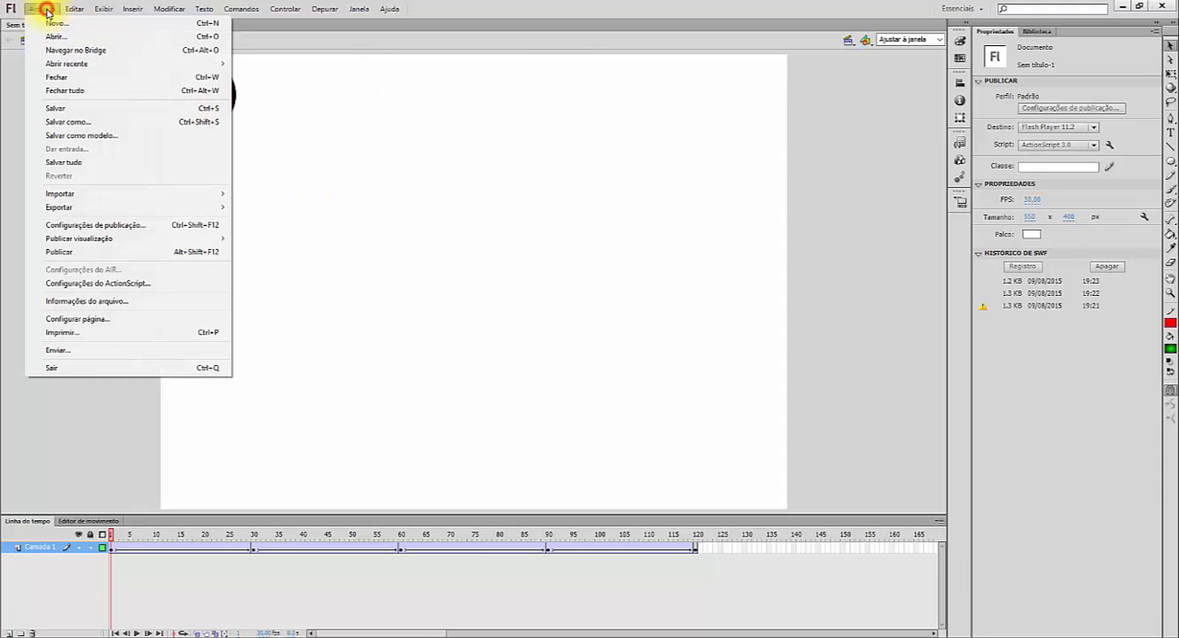
pyautogui.click(145, 27)
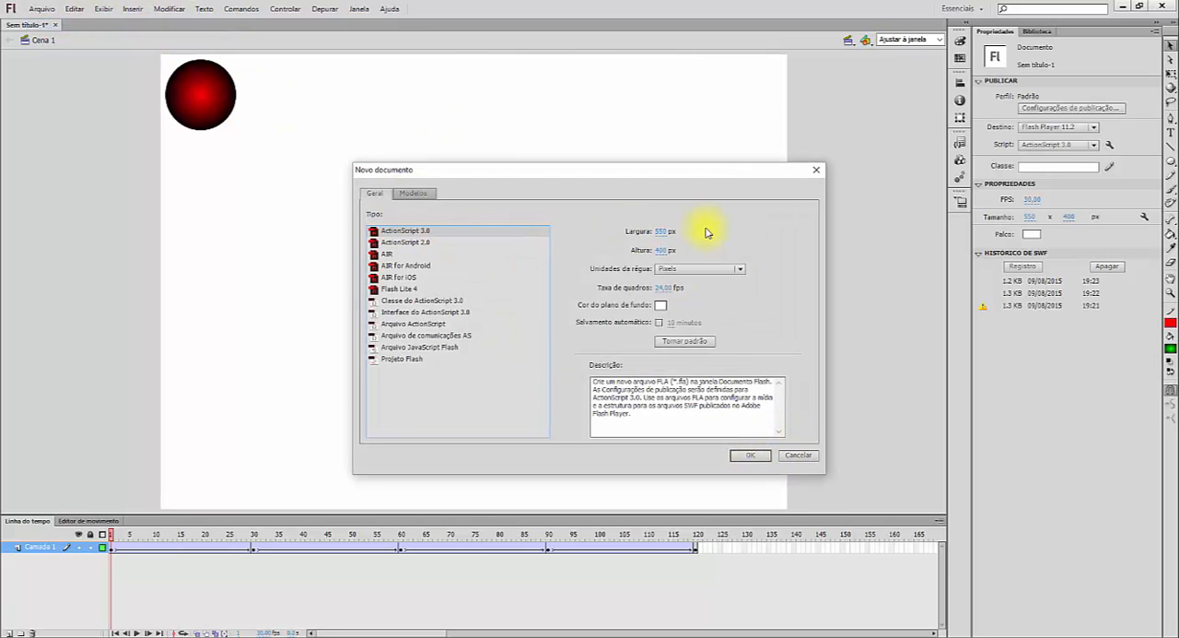
pyautogui.click(662, 287)
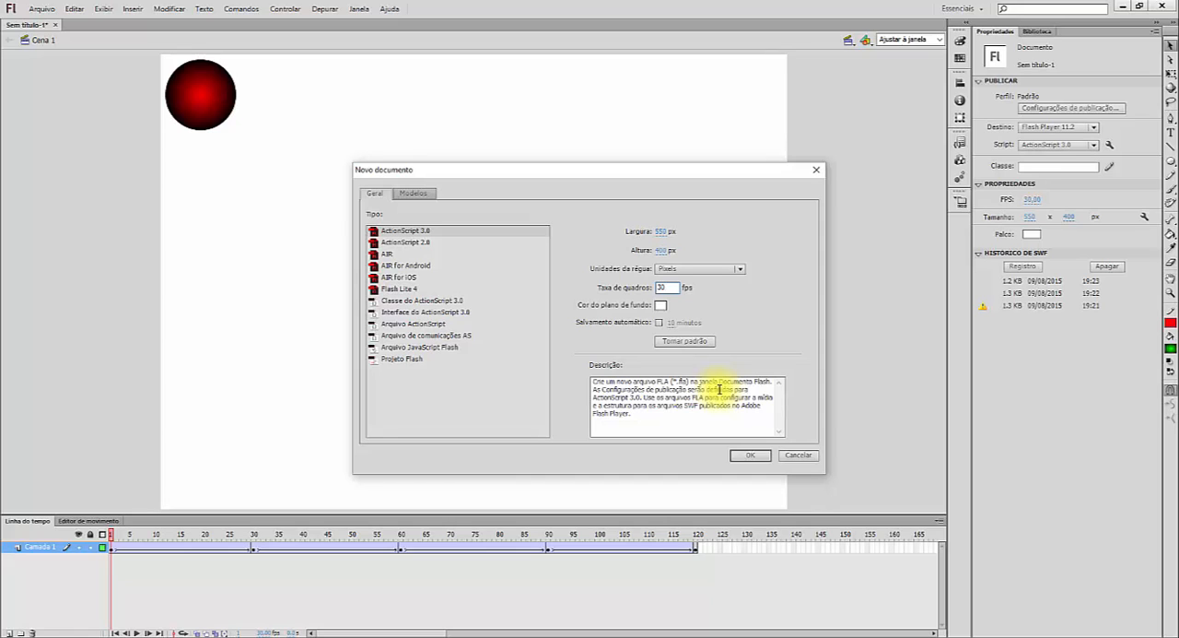
pyautogui.click(749, 456)
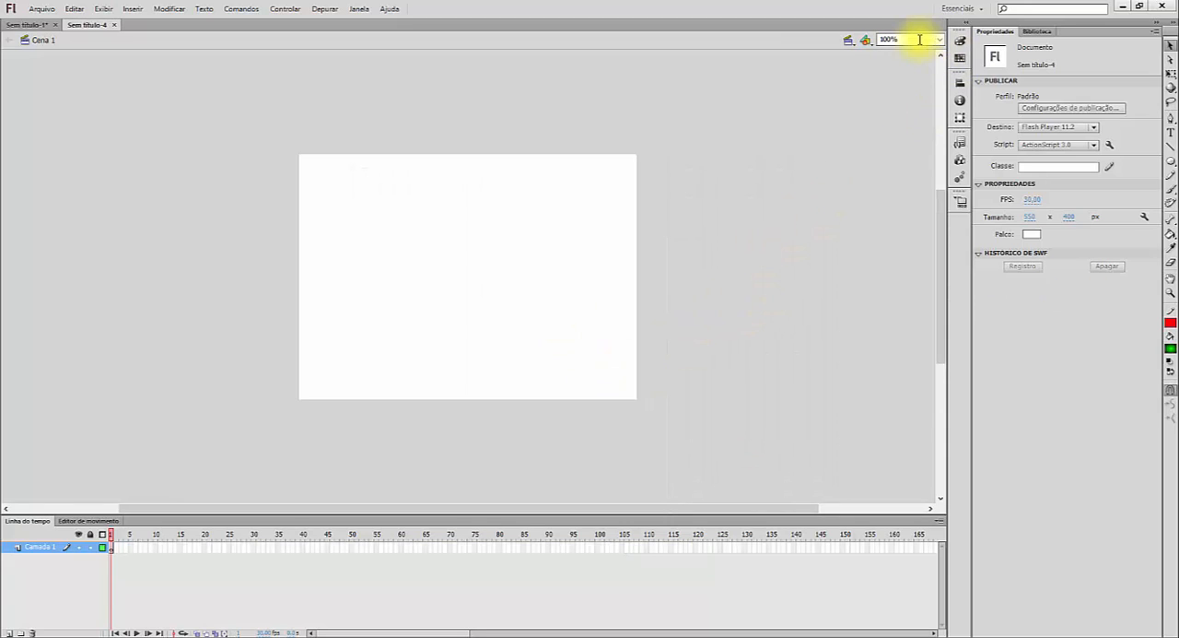
pyautogui.click(939, 39)
pyautogui.click(922, 45)
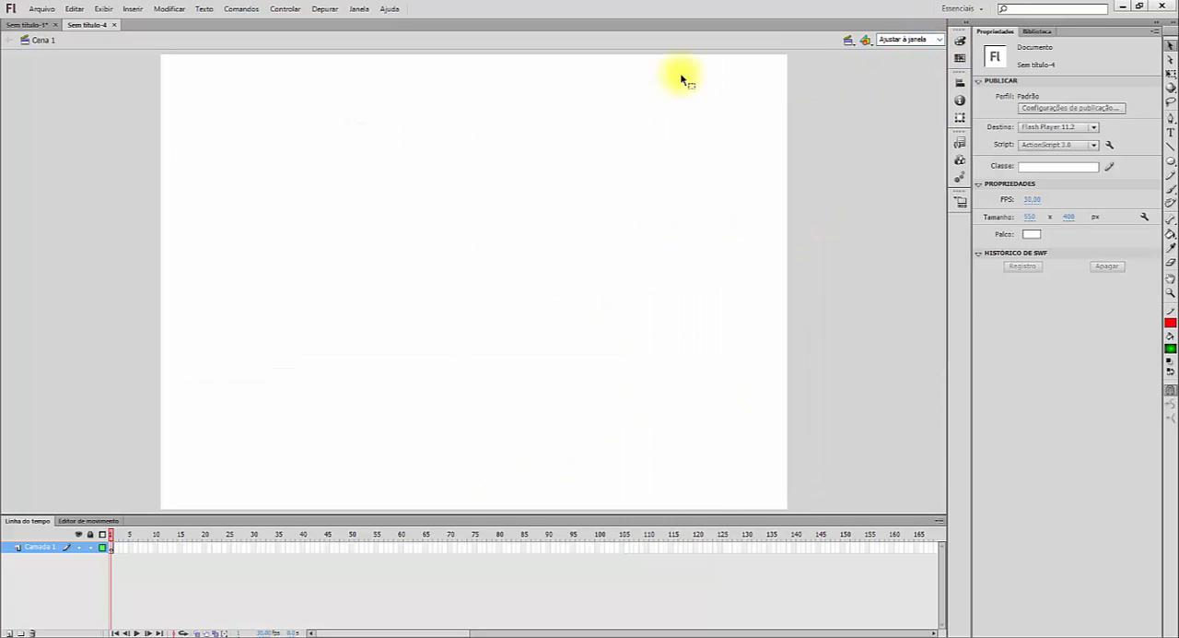
pyautogui.click(27, 27)
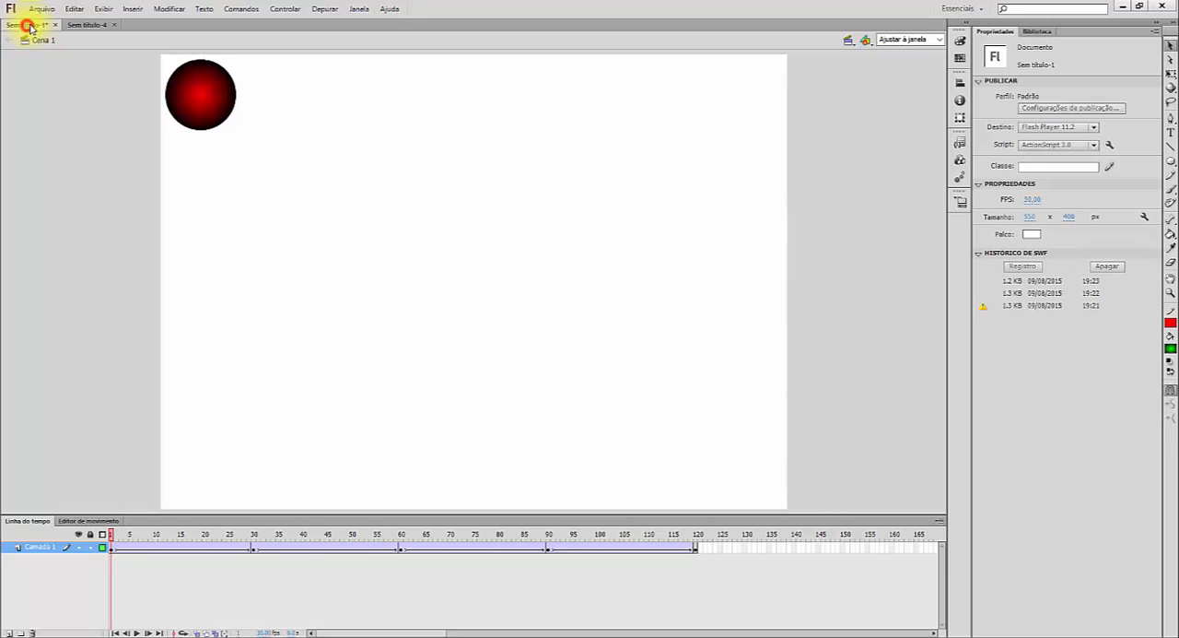
pyautogui.click(88, 26)
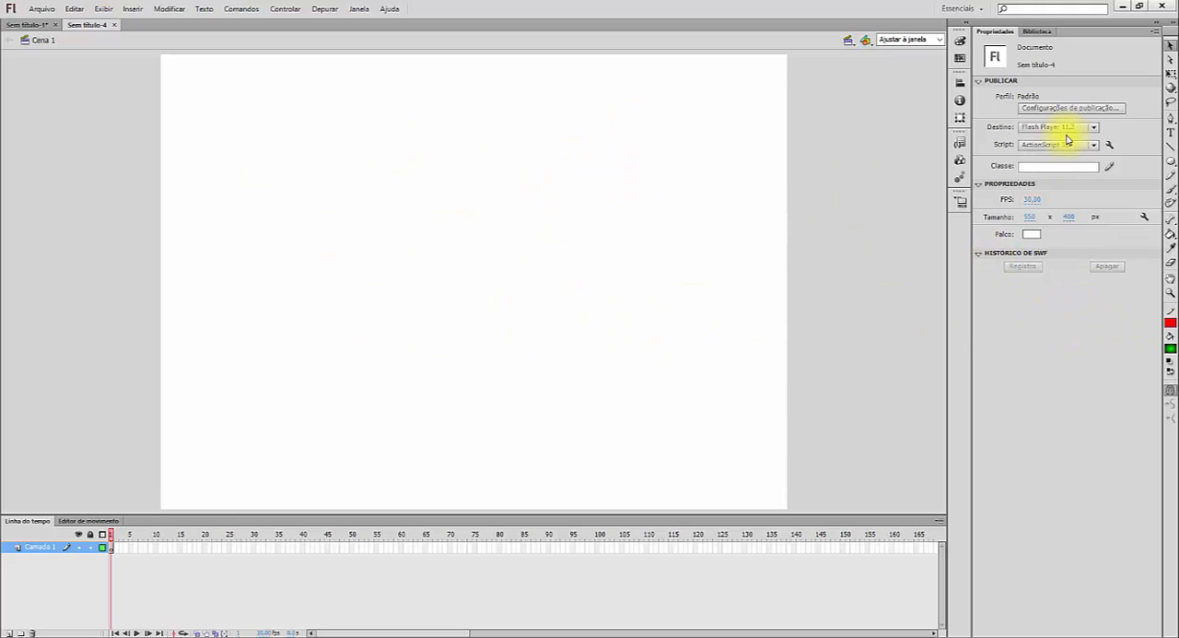
# - Draw a circle about 48 × 48 px with no stroke and a green radial gradient fill in the stage's upper-left corner at frame 1
pyautogui.click(111, 549)
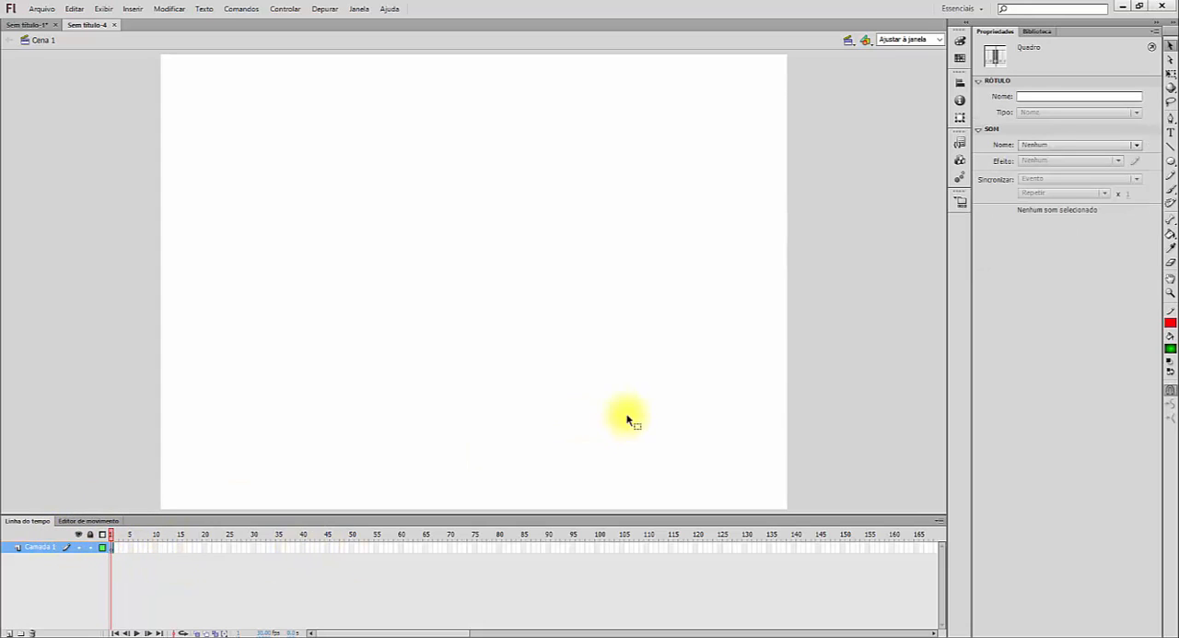
pyautogui.click(1170, 160)
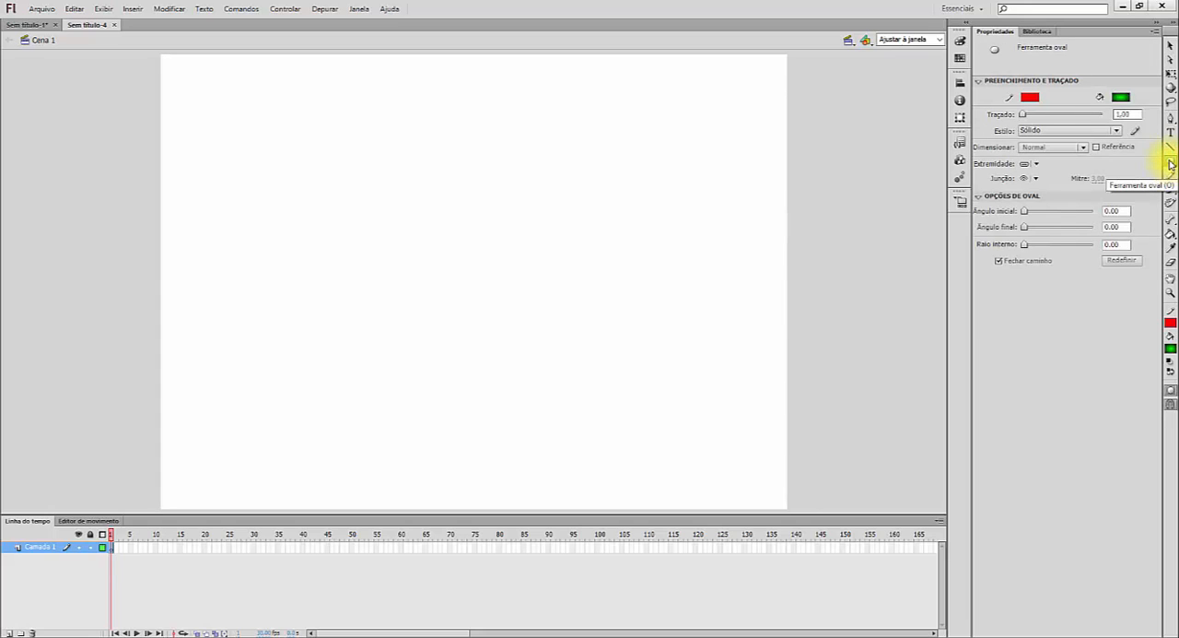
pyautogui.click(1031, 97)
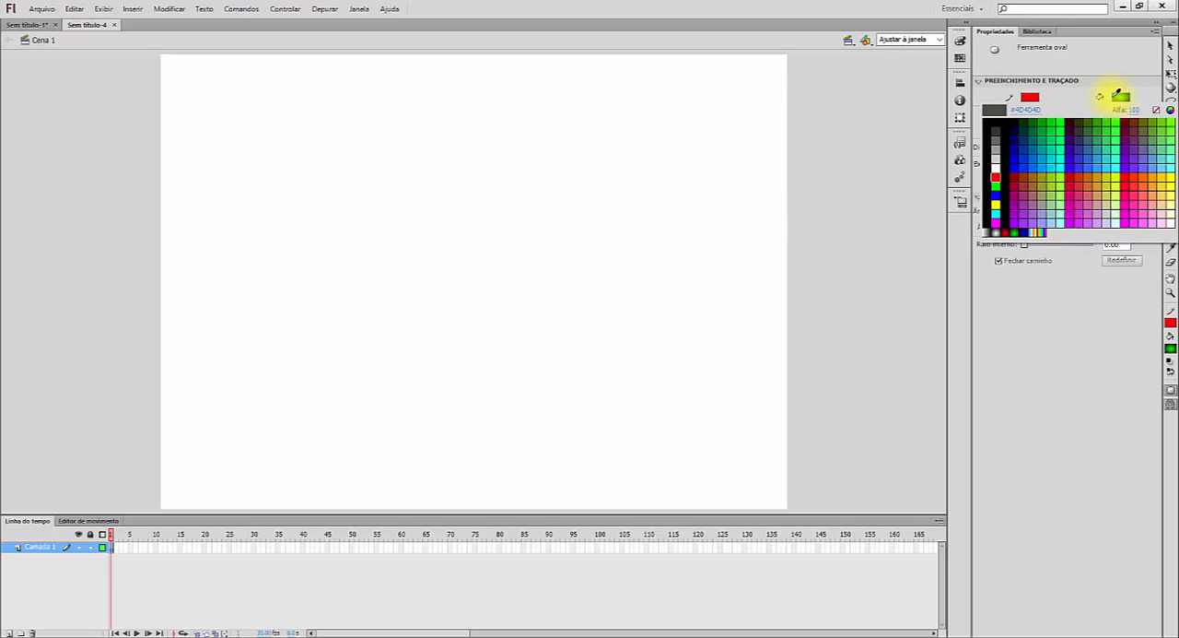
pyautogui.click(1157, 110)
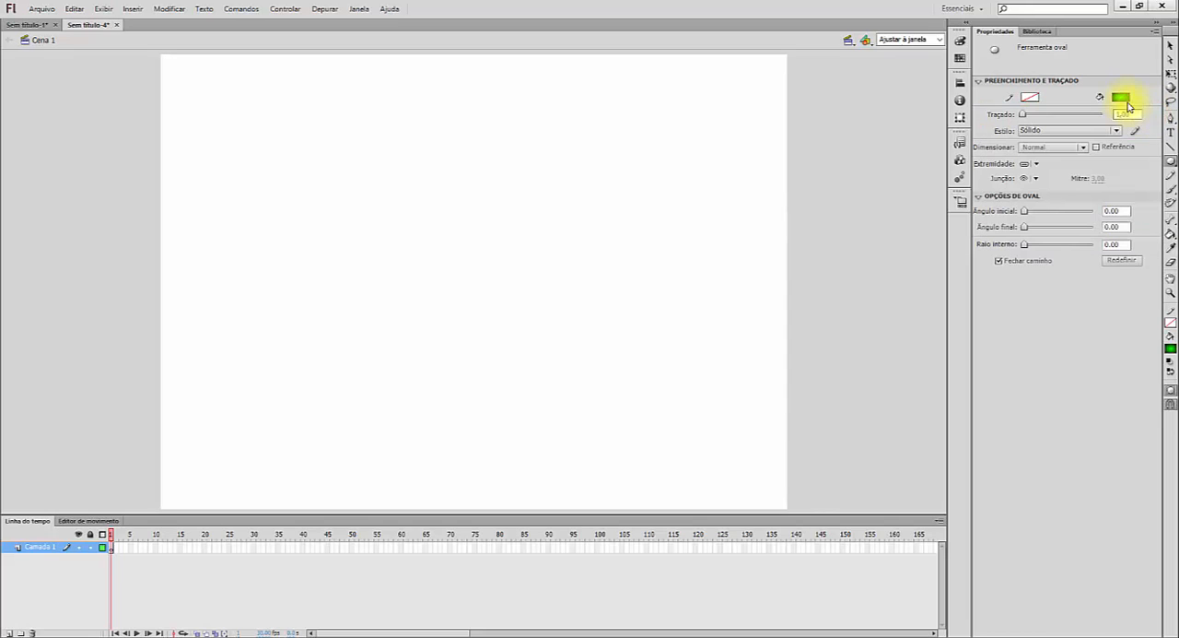
pyautogui.click(1120, 95)
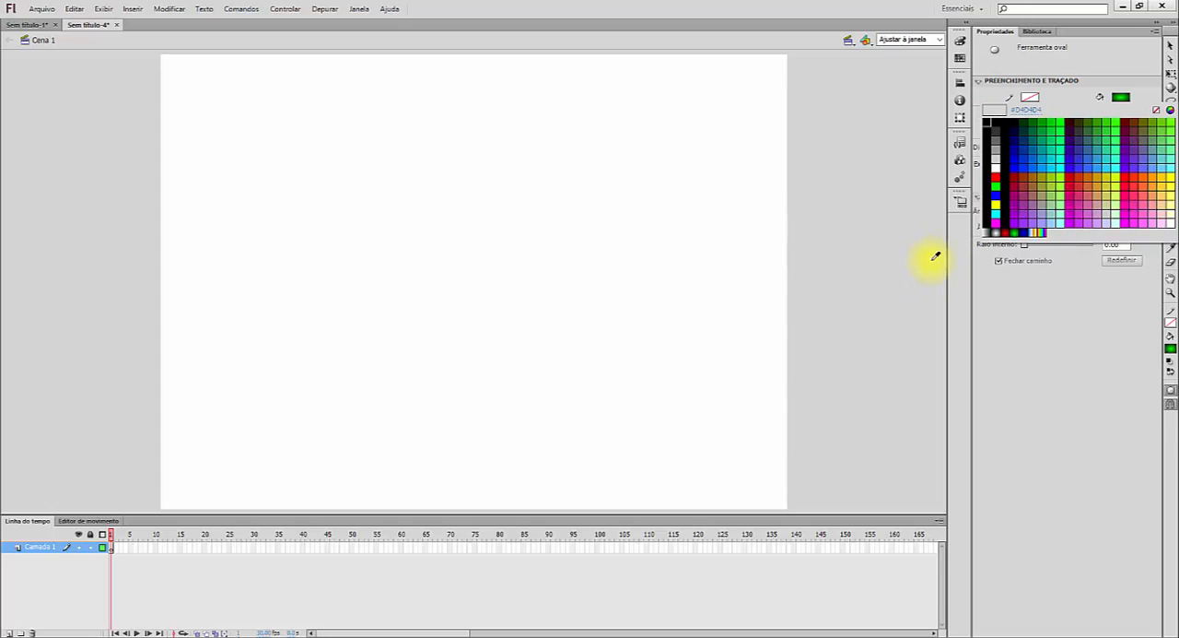
pyautogui.click(1117, 121)
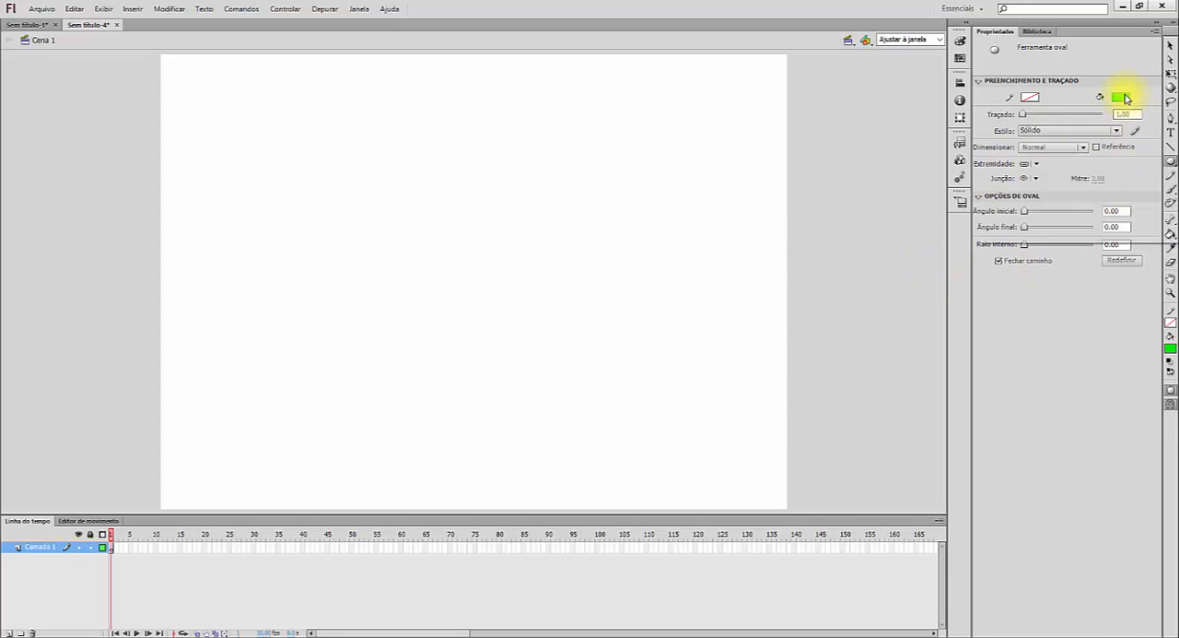
pyautogui.click(1121, 96)
pyautogui.click(1016, 230)
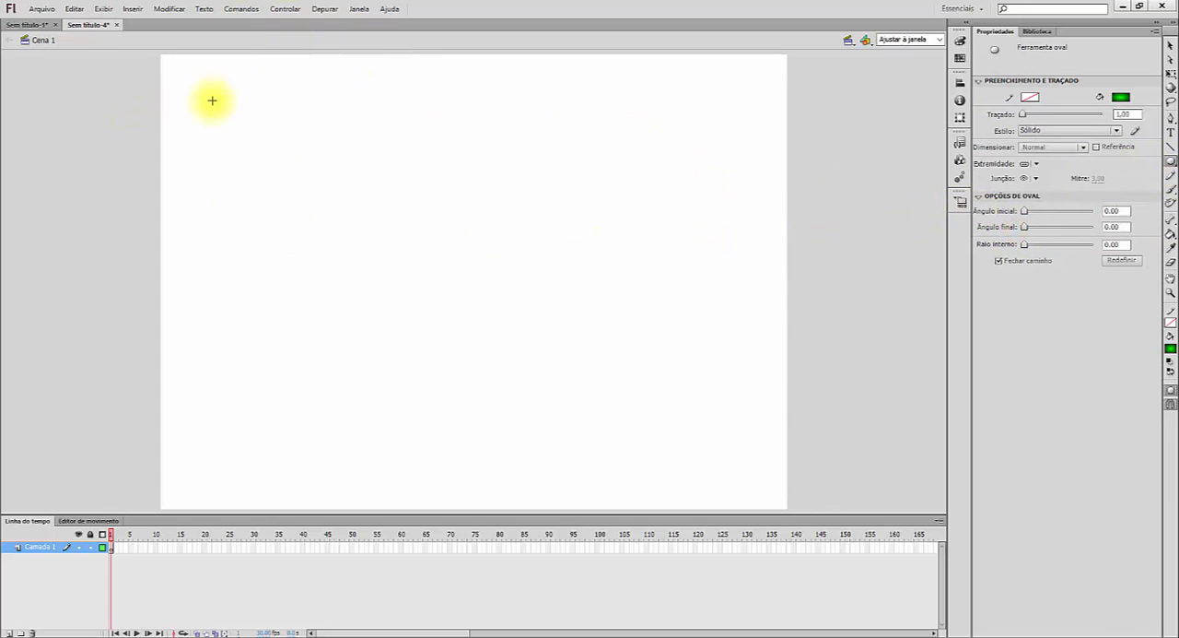
pyautogui.moveTo(172, 67); pyautogui.dragTo(232, 120)
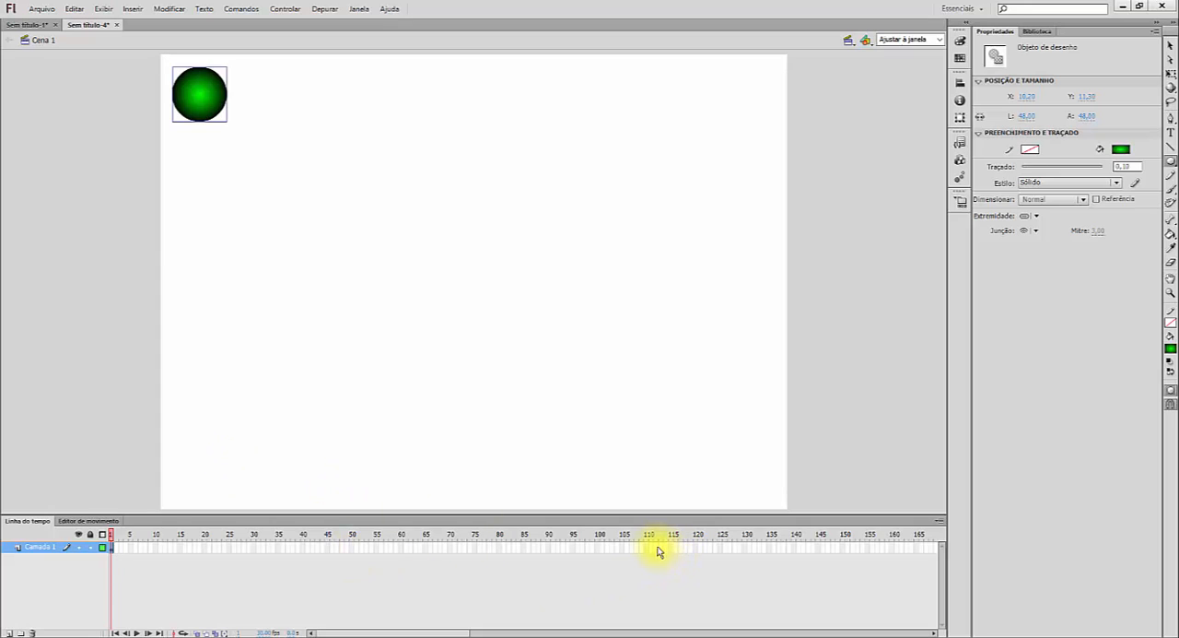
# - Insert a keyframe at frame 120 of the circle's layer and return to frame 1
pyautogui.click(694, 550)
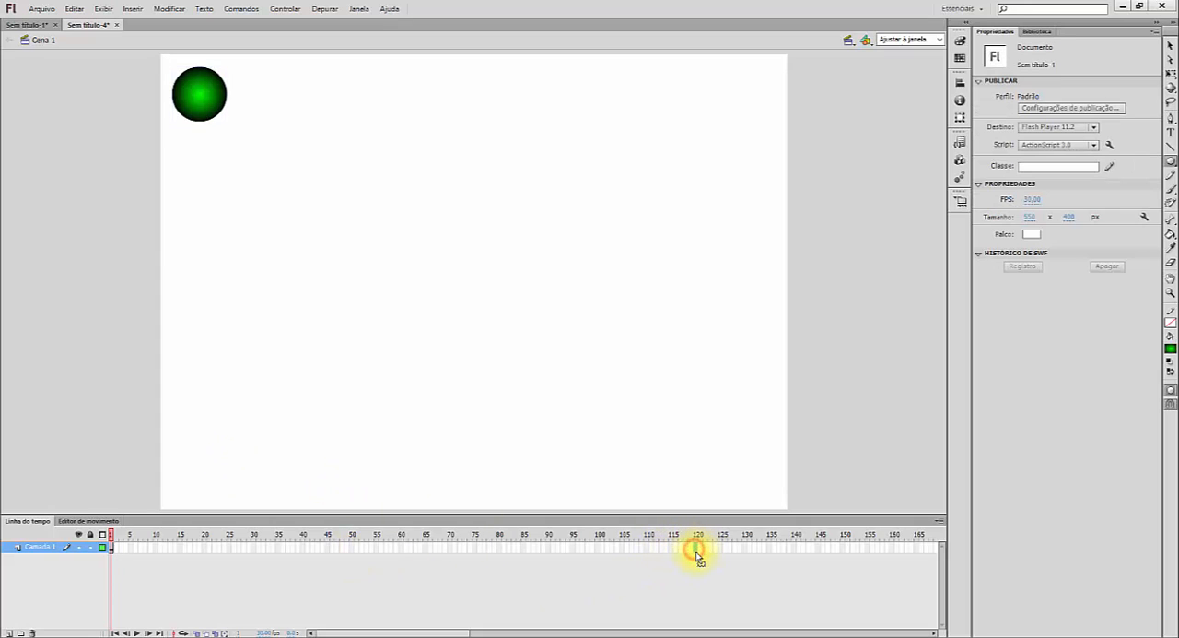
pyautogui.press('F5')
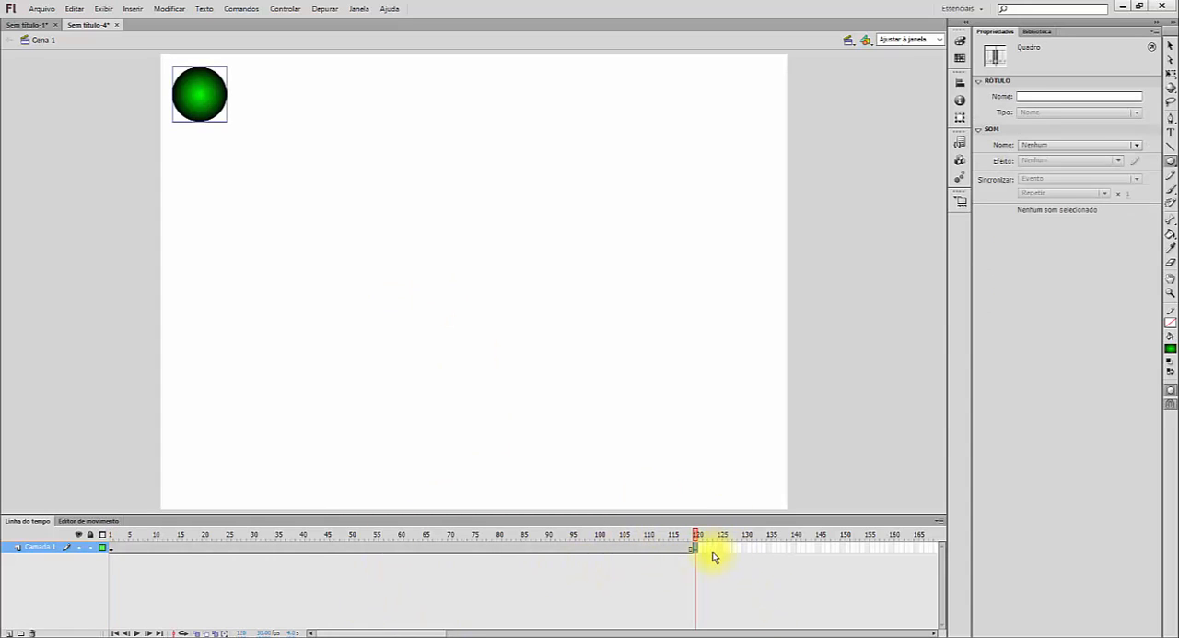
pyautogui.moveTo(698, 535); pyautogui.dragTo(95, 534)
pyautogui.click(277, 169)
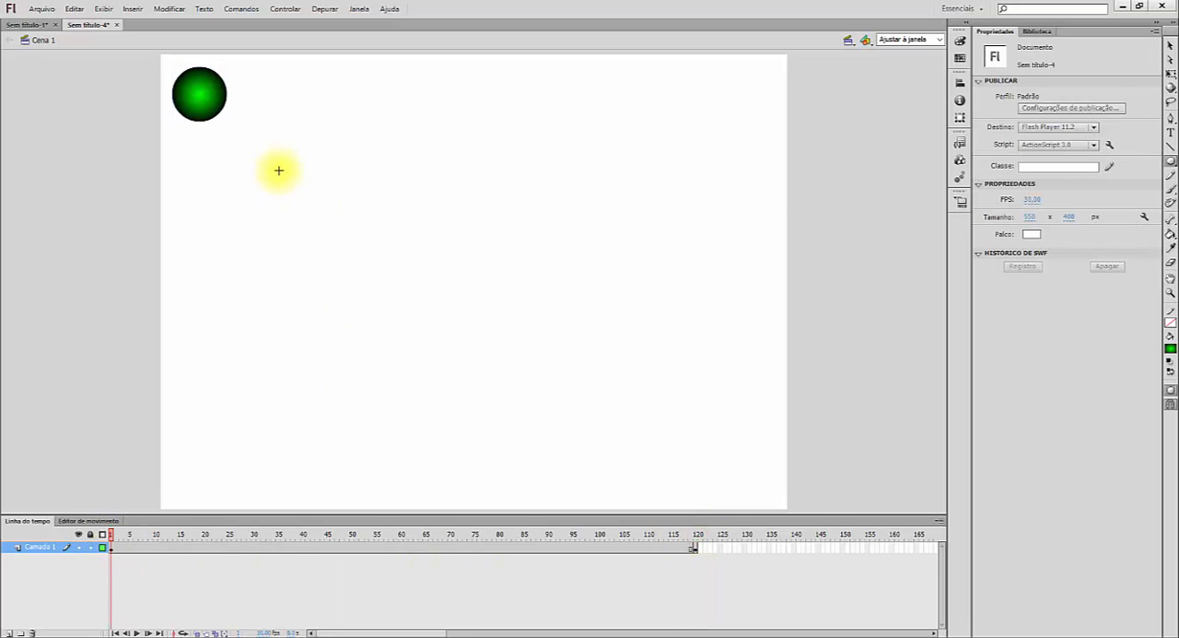
# - Convert the green circle into a symbol of type Gráfico named Símbolo 1
pyautogui.click(1171, 46)
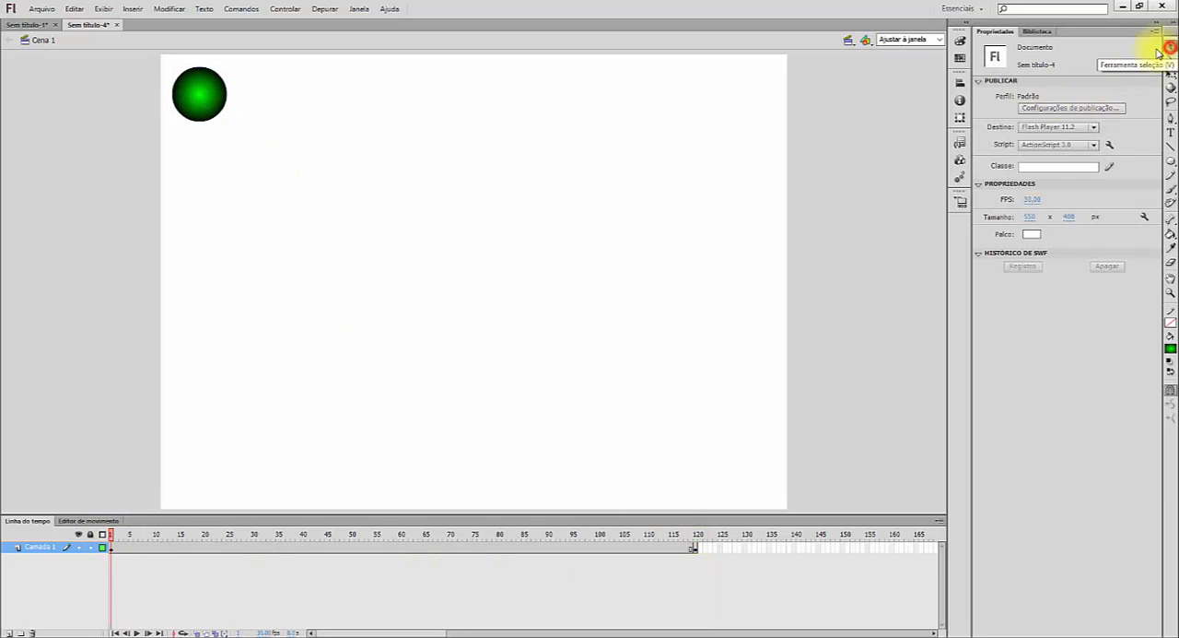
pyautogui.click(208, 94)
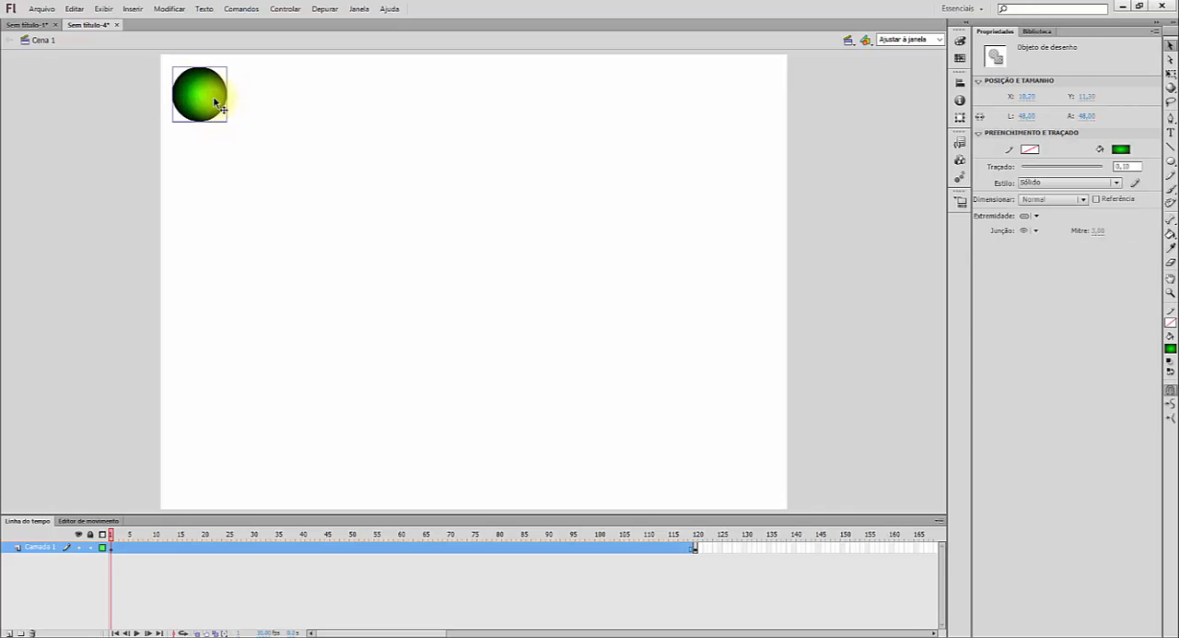
pyautogui.click(141, 13)
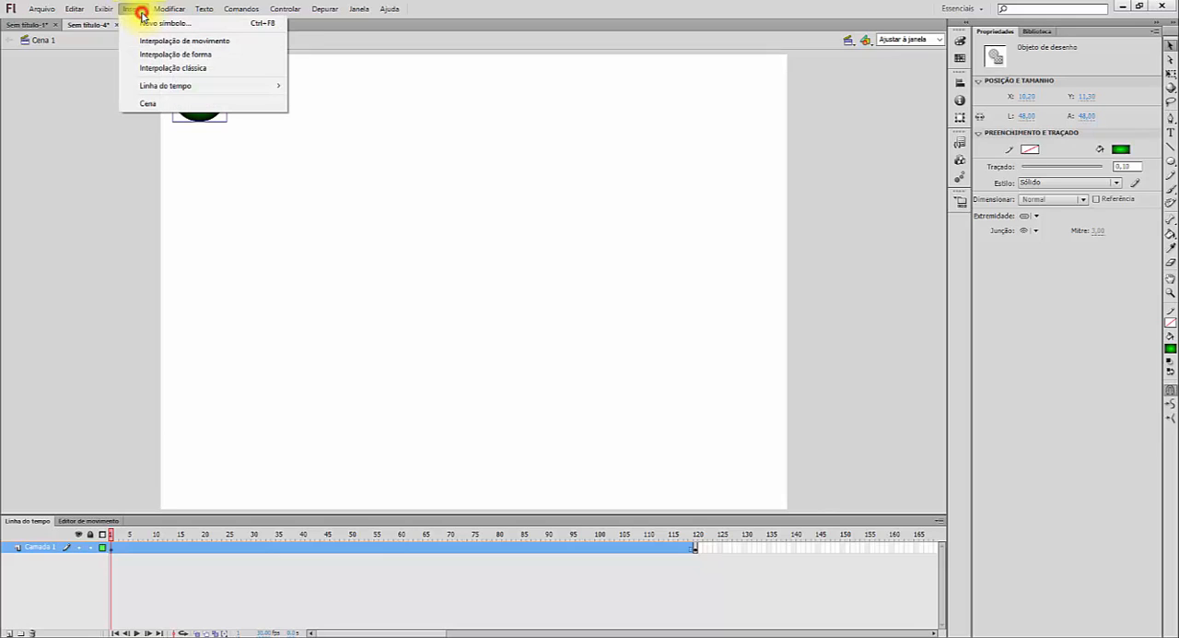
pyautogui.click(317, 42)
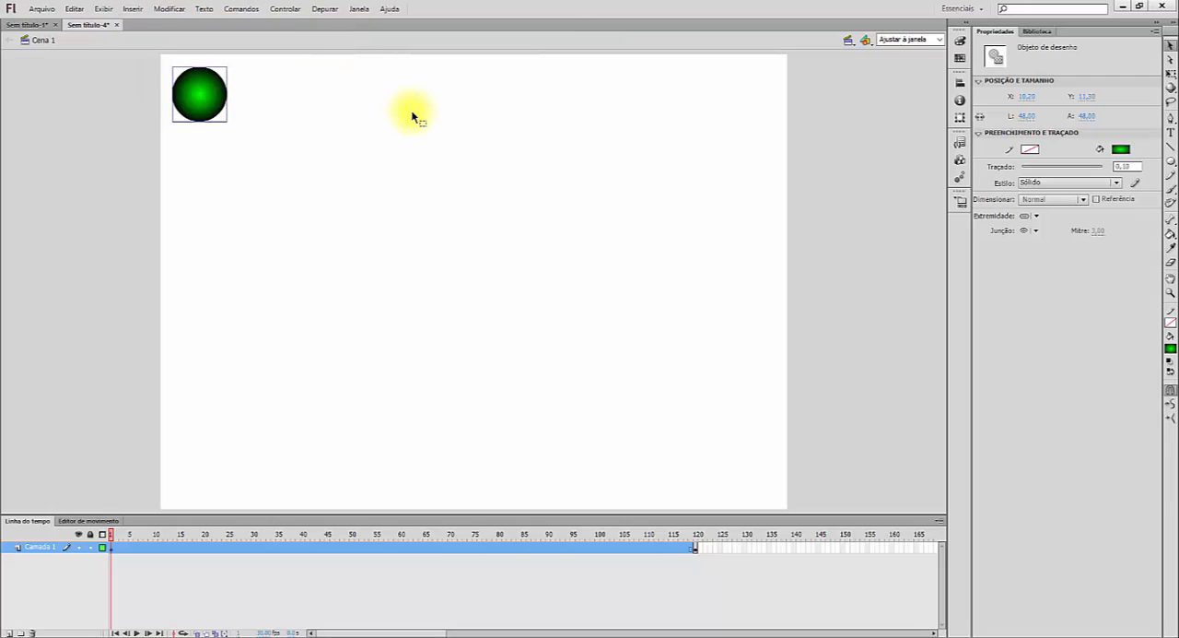
pyautogui.press('F8')
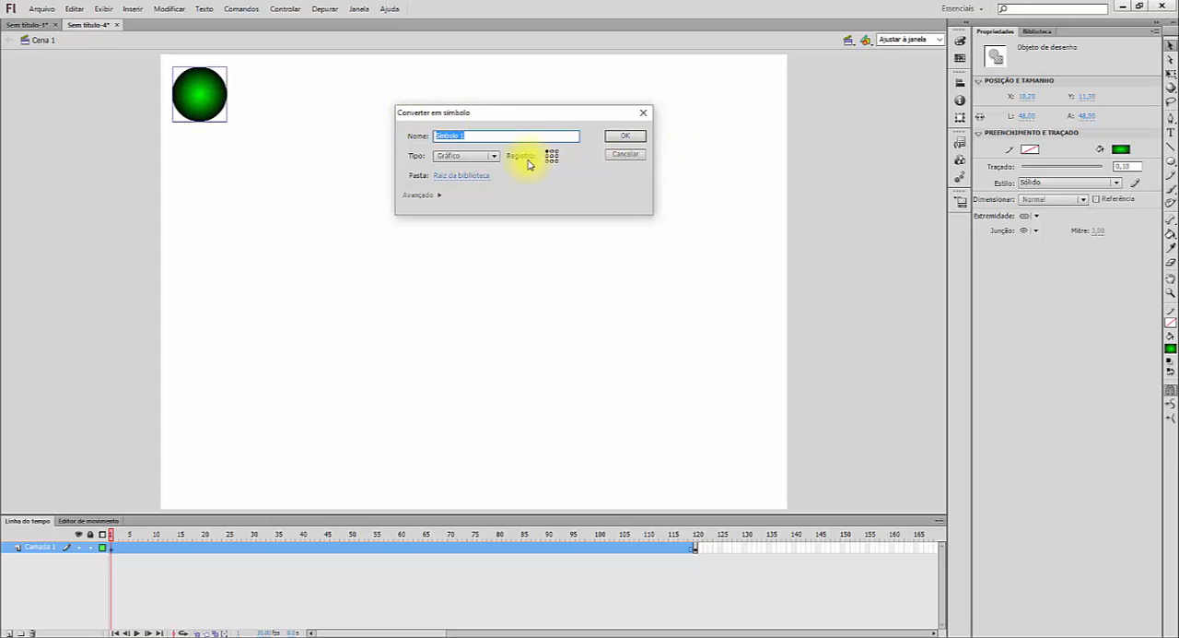
pyautogui.click(494, 157)
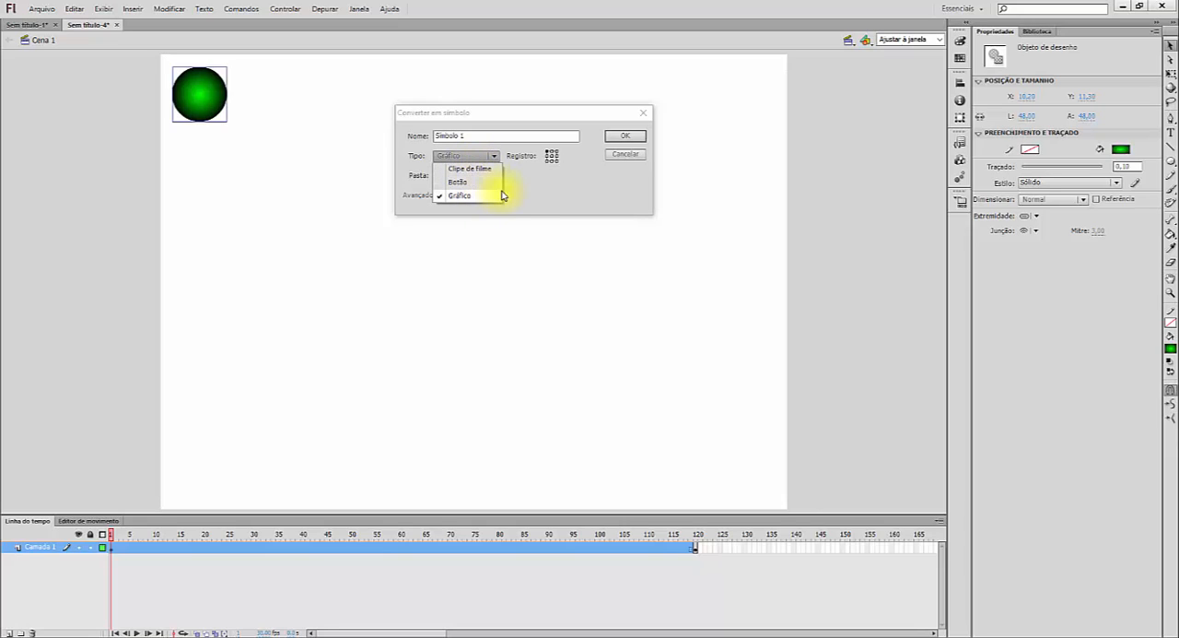
pyautogui.click(488, 195)
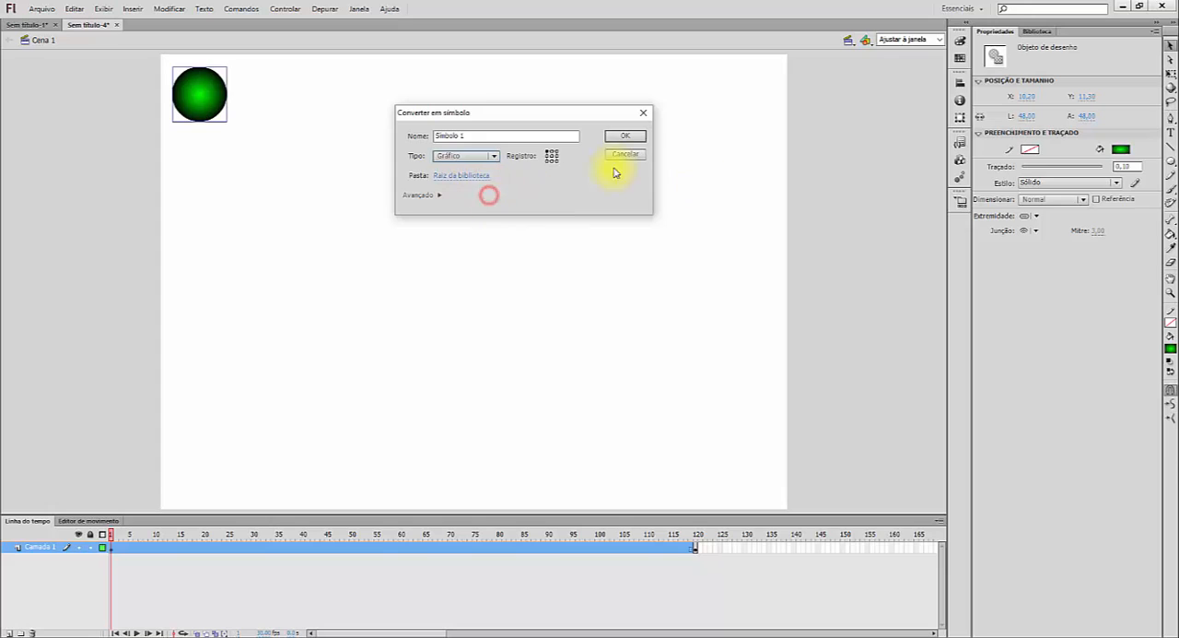
pyautogui.moveTo(482, 137); pyautogui.dragTo(427, 135)
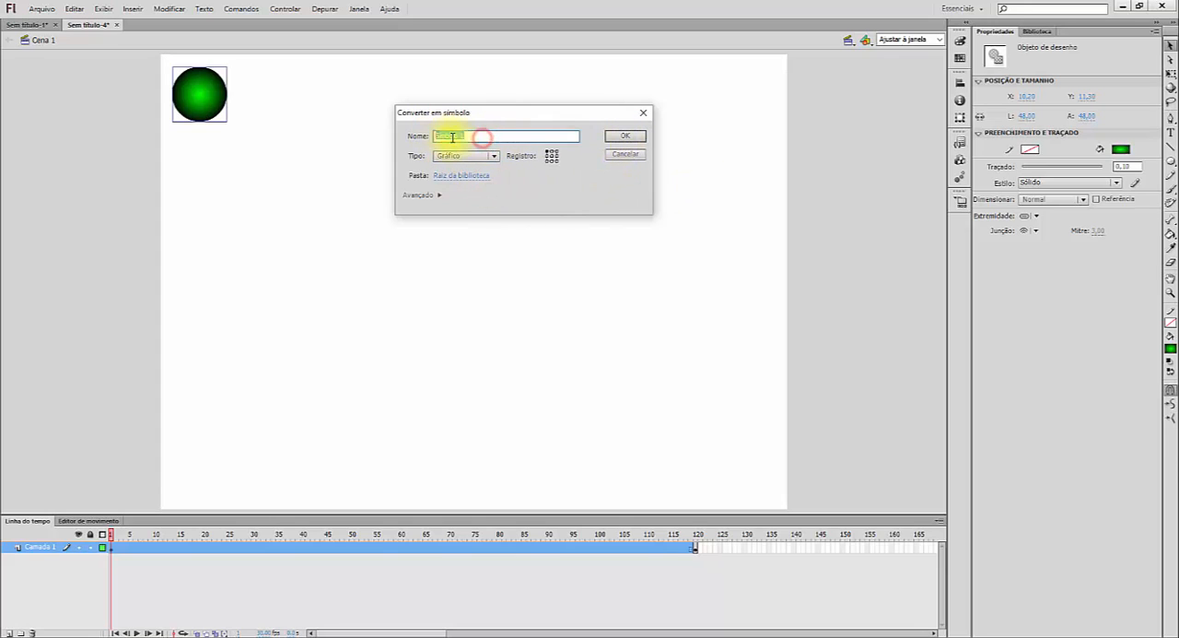
pyautogui.click(623, 140)
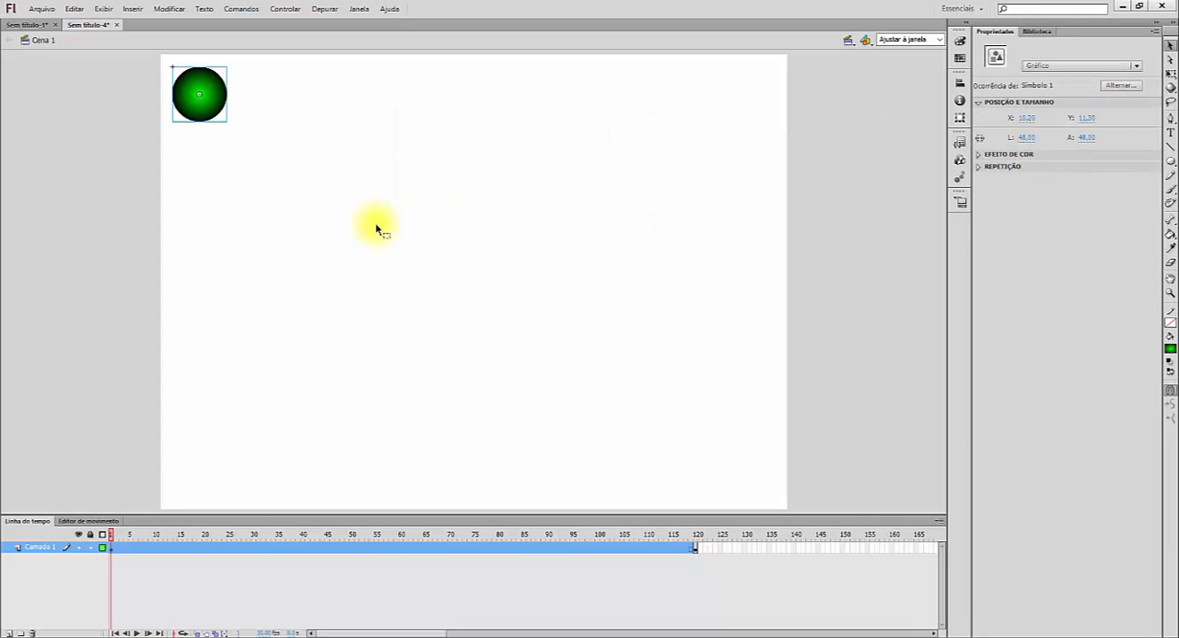
# - Place a second instance of the circle symbol from the library on the stage, undo it, and return to the object properties
pyautogui.click(1039, 32)
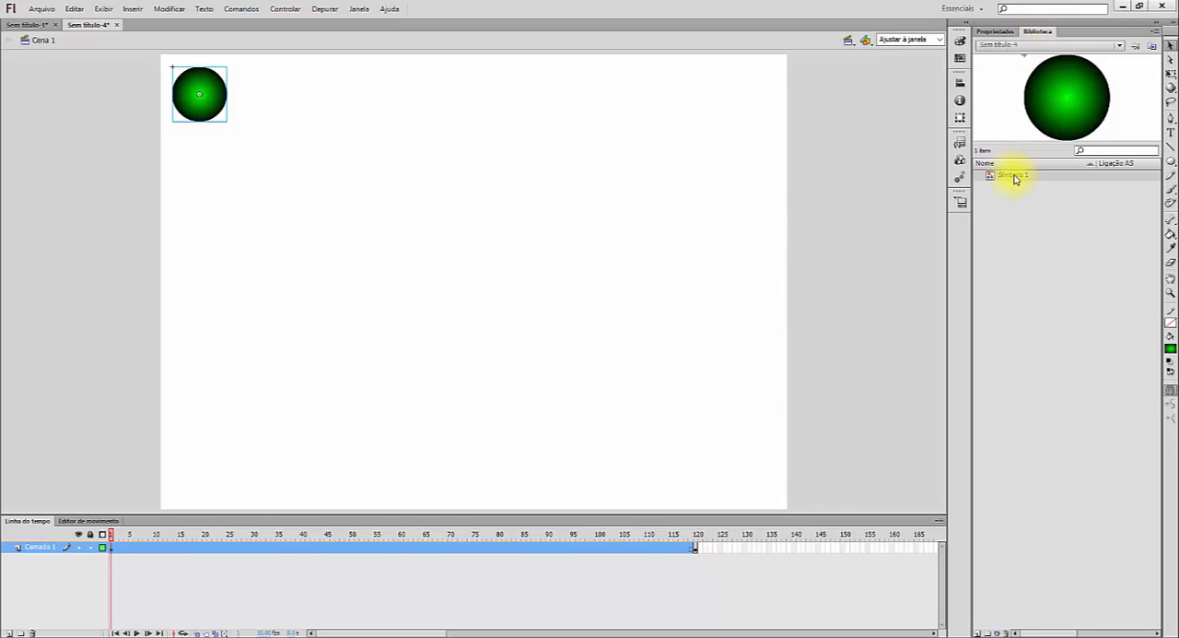
pyautogui.moveTo(1015, 179); pyautogui.dragTo(714, 276)
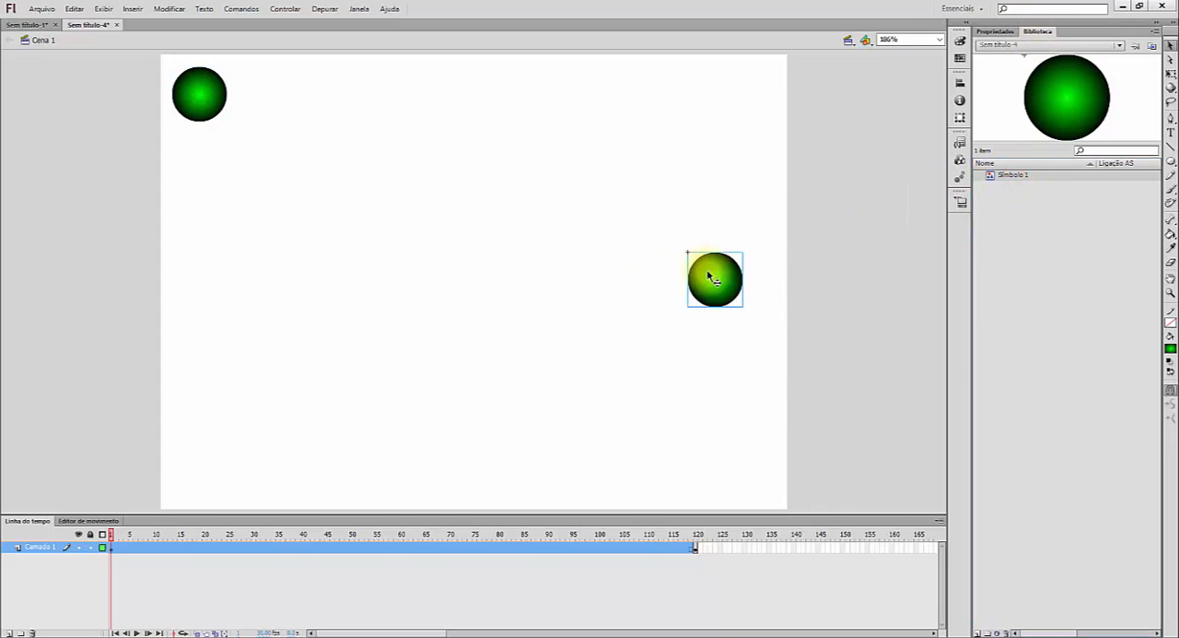
pyautogui.hotkey('ctrl', 'z')
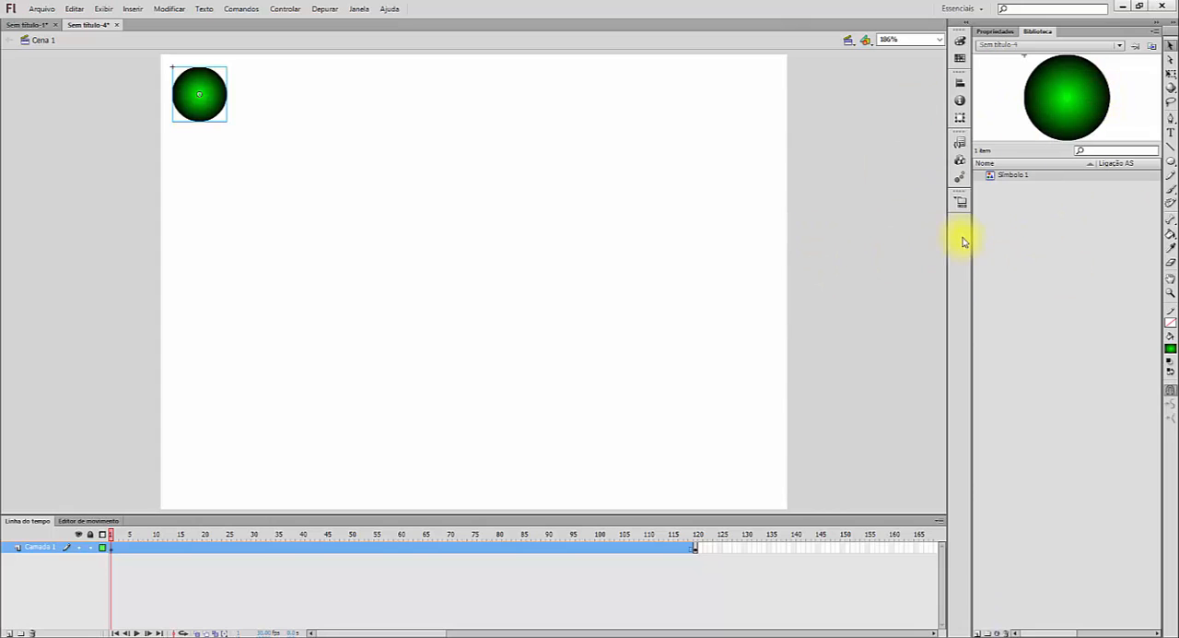
pyautogui.click(986, 32)
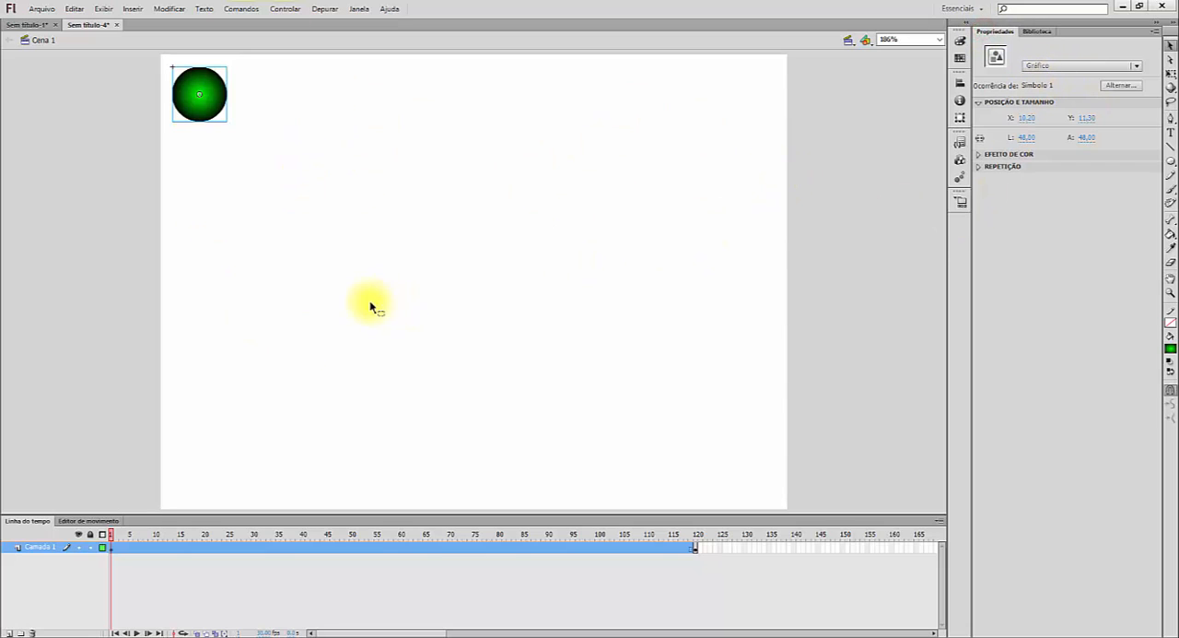
# - Add a classic motion guide to the circle's layer
pyautogui.rightClick(38, 551)
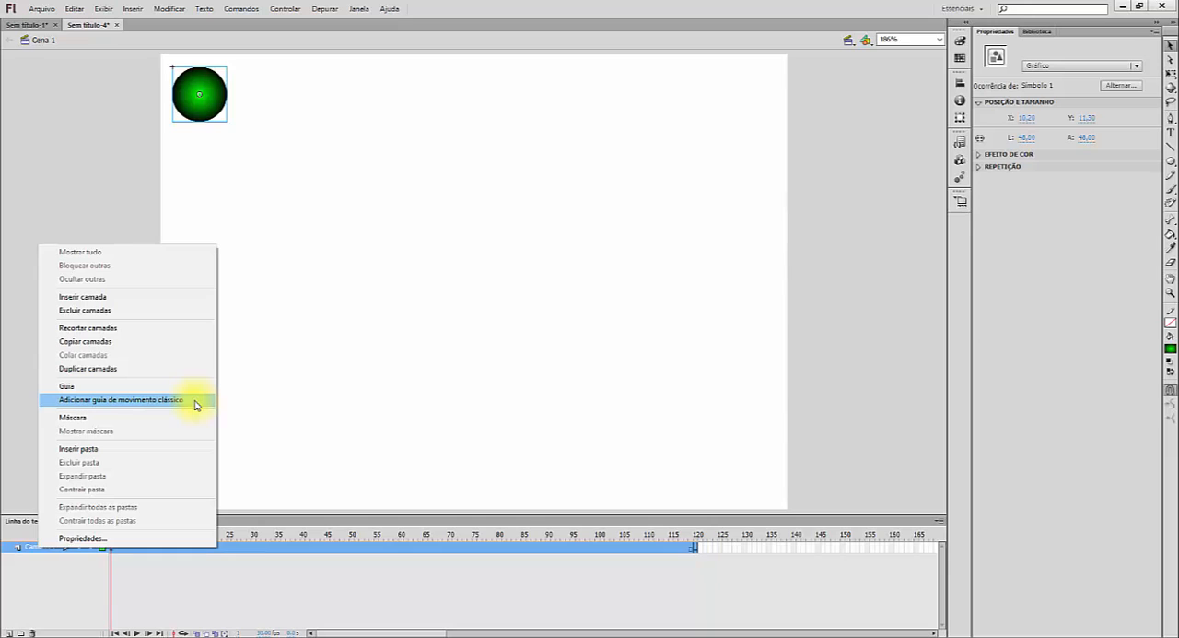
pyautogui.click(195, 404)
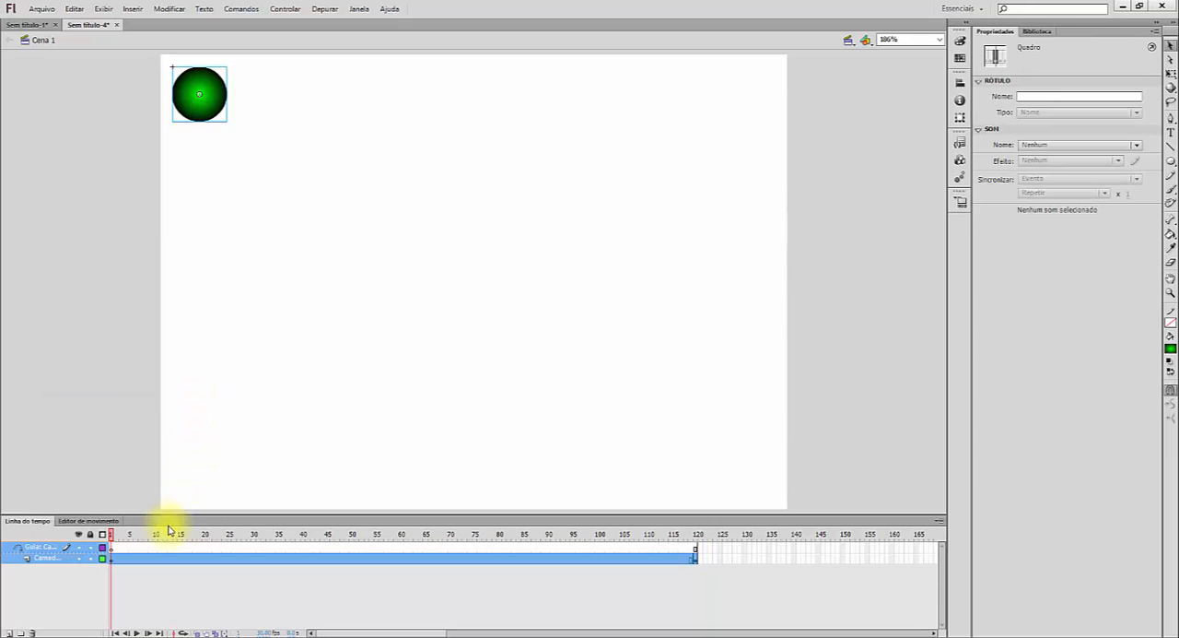
pyautogui.moveTo(35, 551); pyautogui.dragTo(85, 565)
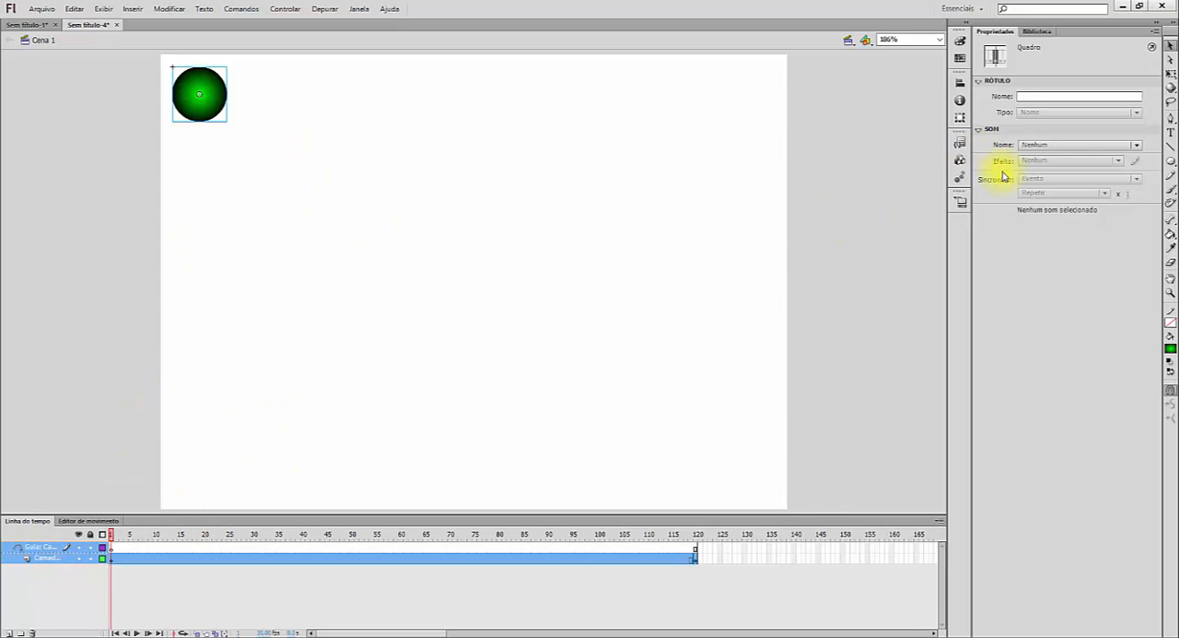
# - Draw a looping red freehand path about 451 × 309 px with the Pencil tool at frame 1 of the guide layer
pyautogui.click(1171, 178)
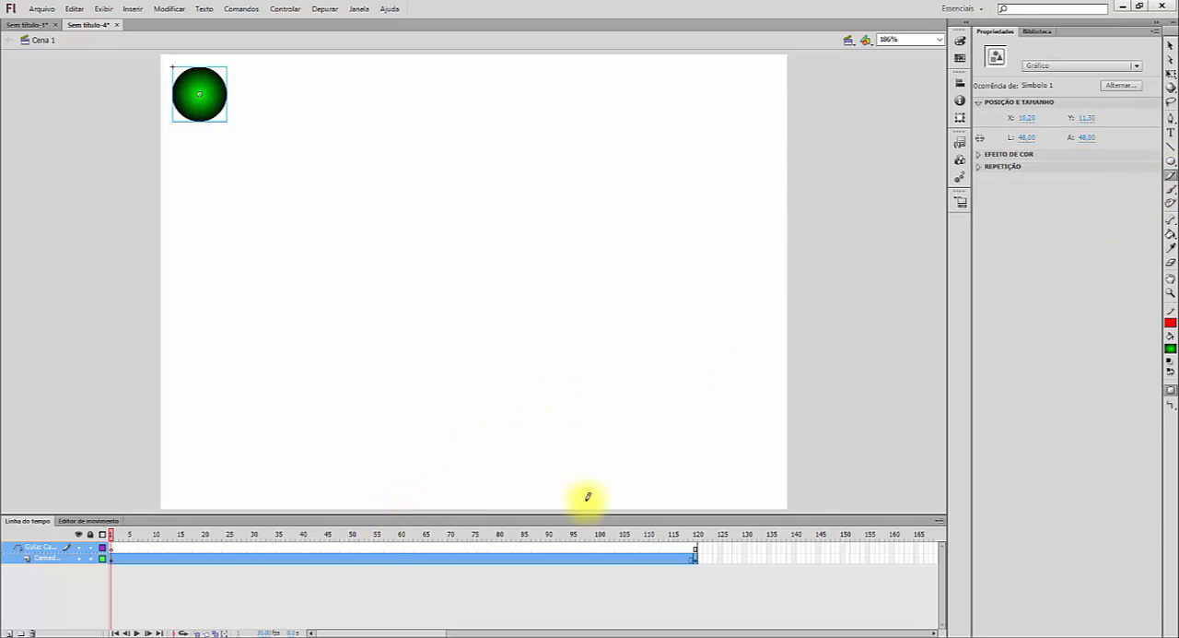
pyautogui.click(112, 549)
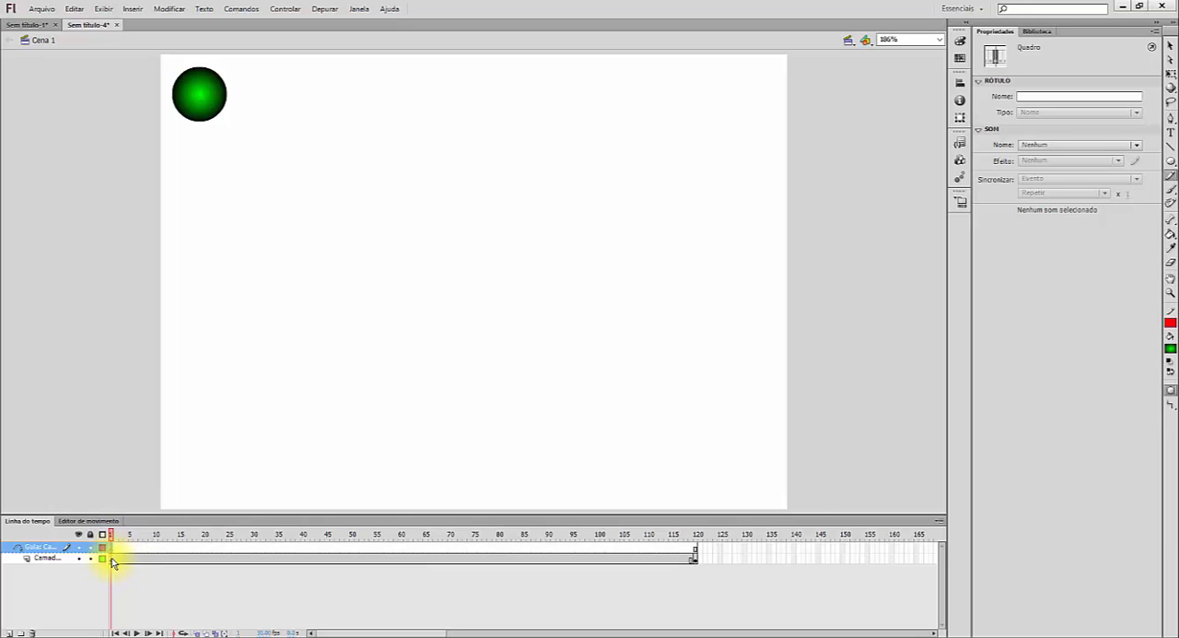
pyautogui.click(111, 560)
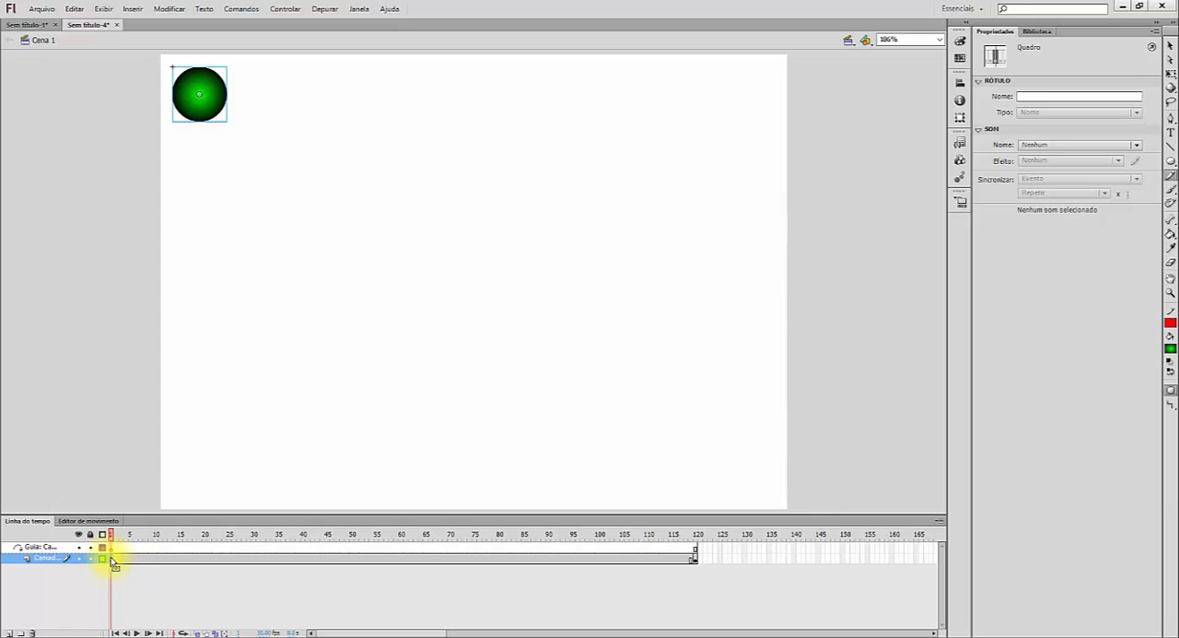
pyautogui.click(111, 548)
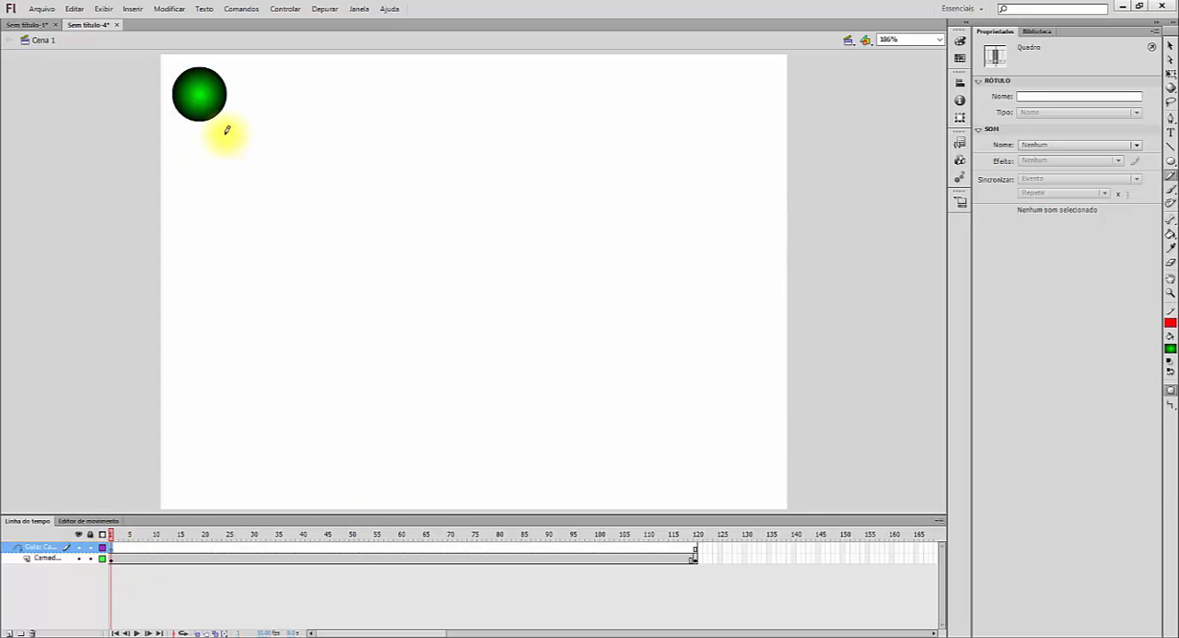
pyautogui.moveTo(209, 161); pyautogui.dragTo(197, 219)
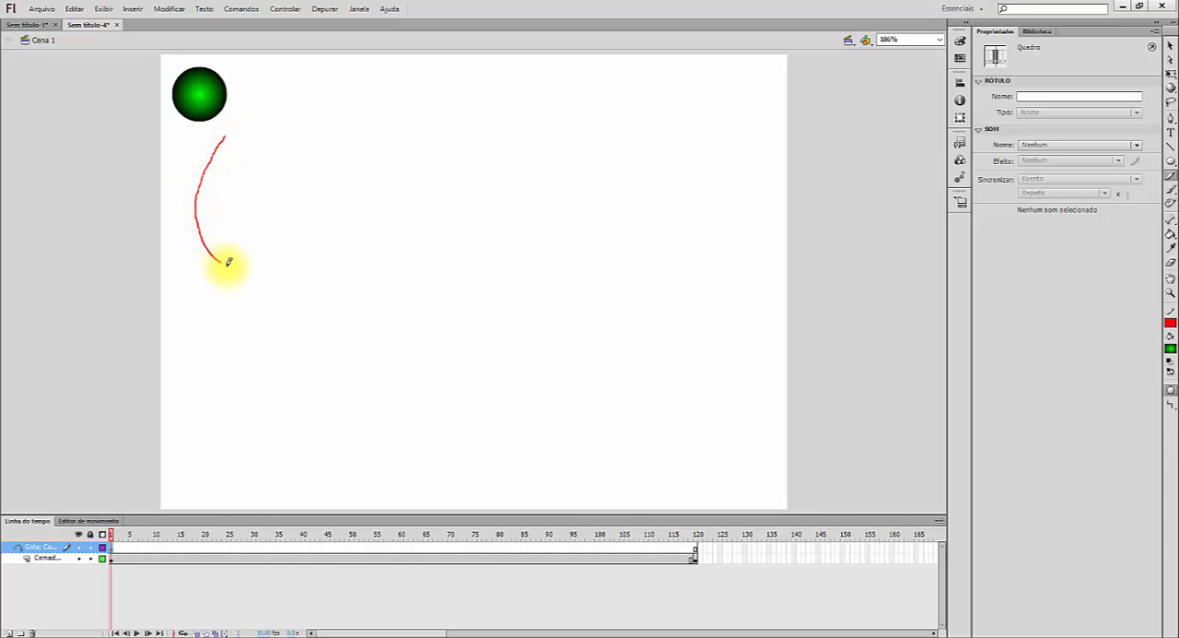
pyautogui.moveTo(229, 261)
pyautogui.mouseDown()
pyautogui.moveTo(271, 278)
pyautogui.moveTo(338, 243)
pyautogui.moveTo(303, 243)
pyautogui.moveTo(266, 269)
pyautogui.moveTo(263, 321)
pyautogui.moveTo(355, 385)
pyautogui.moveTo(516, 377)
pyautogui.moveTo(566, 436)
pyautogui.moveTo(535, 445)
pyautogui.moveTo(517, 398)
pyautogui.moveTo(671, 295)
pyautogui.moveTo(662, 200)
pyautogui.moveTo(574, 178)
pyautogui.moveTo(550, 218)
pyautogui.moveTo(637, 232)
pyautogui.moveTo(713, 96)
pyautogui.mouseUp()
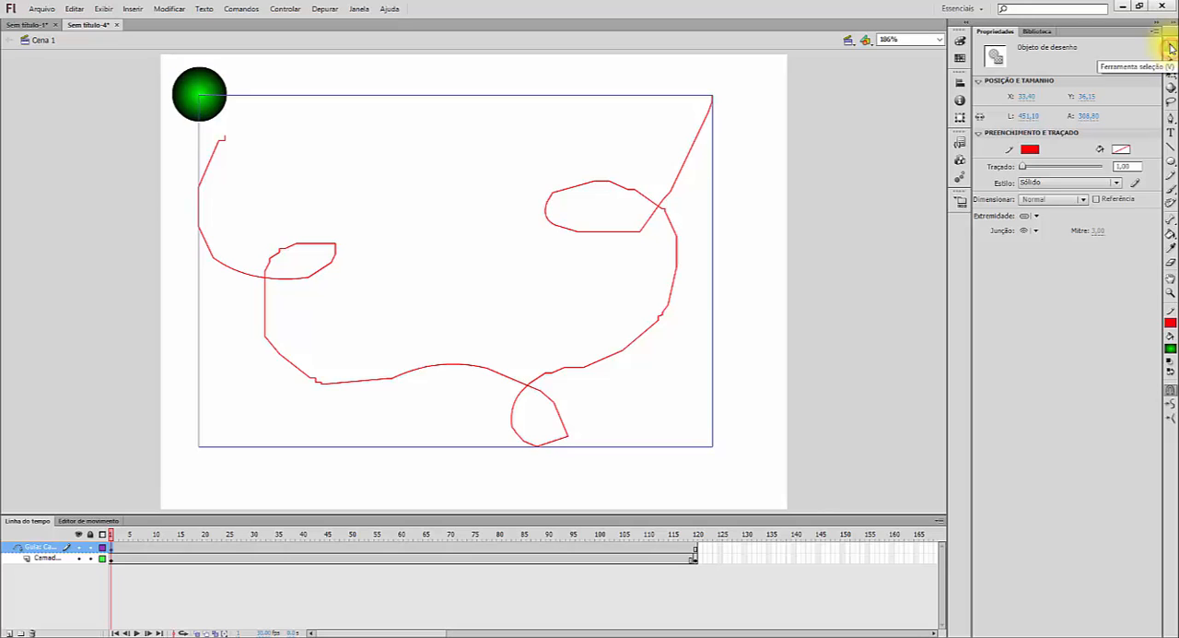
# - Snap the green circle's centre to the left start of the red path at frame 1 and to its upper-right end at frame 120
pyautogui.click(183, 91)
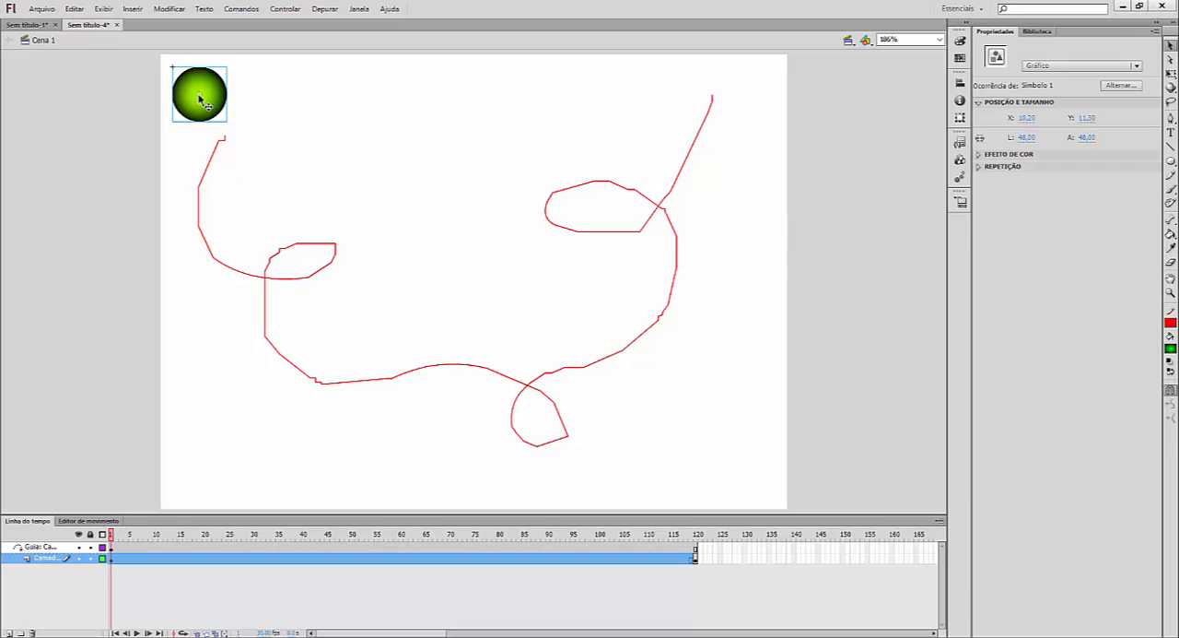
pyautogui.click(221, 112)
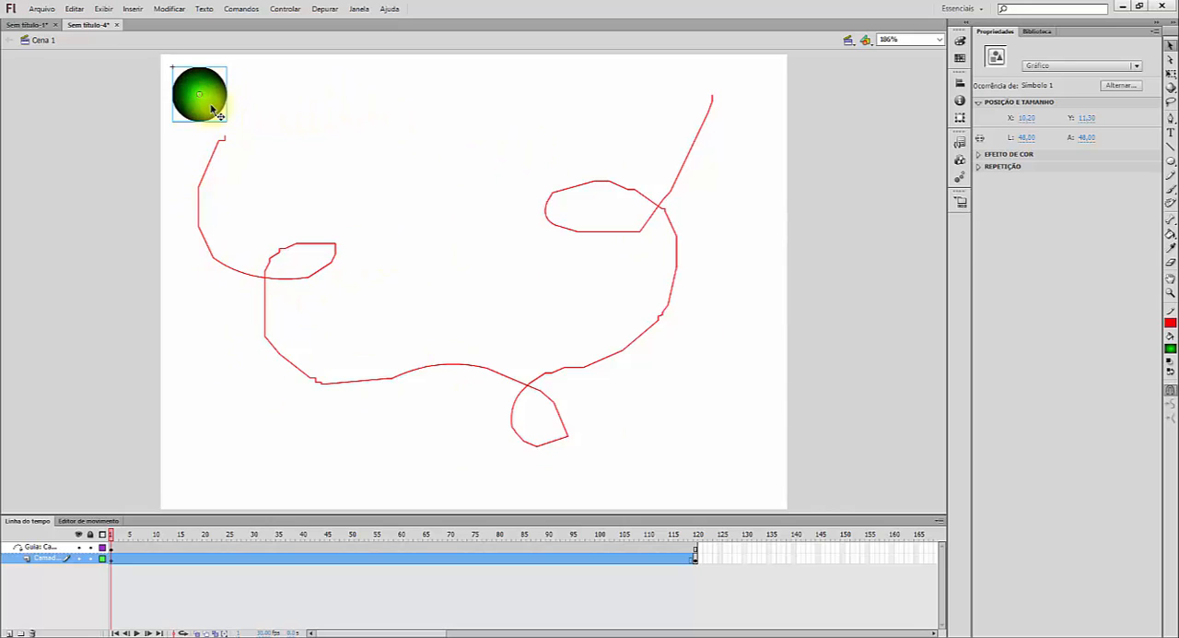
pyautogui.moveTo(211, 108); pyautogui.dragTo(239, 153)
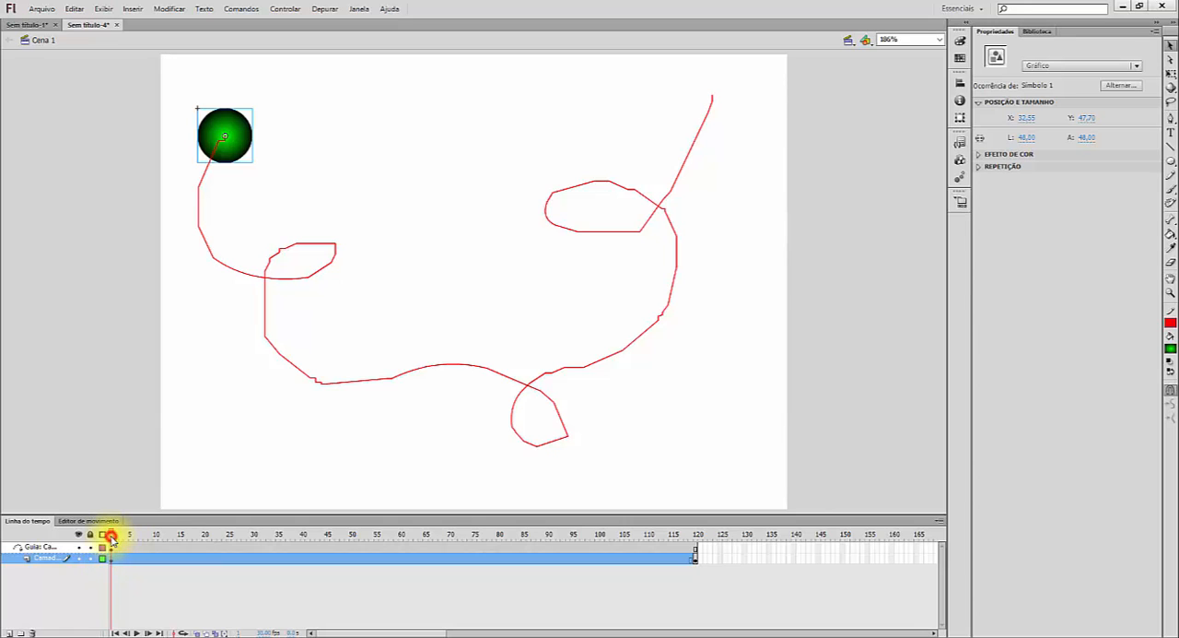
pyautogui.moveTo(111, 539); pyautogui.dragTo(697, 543)
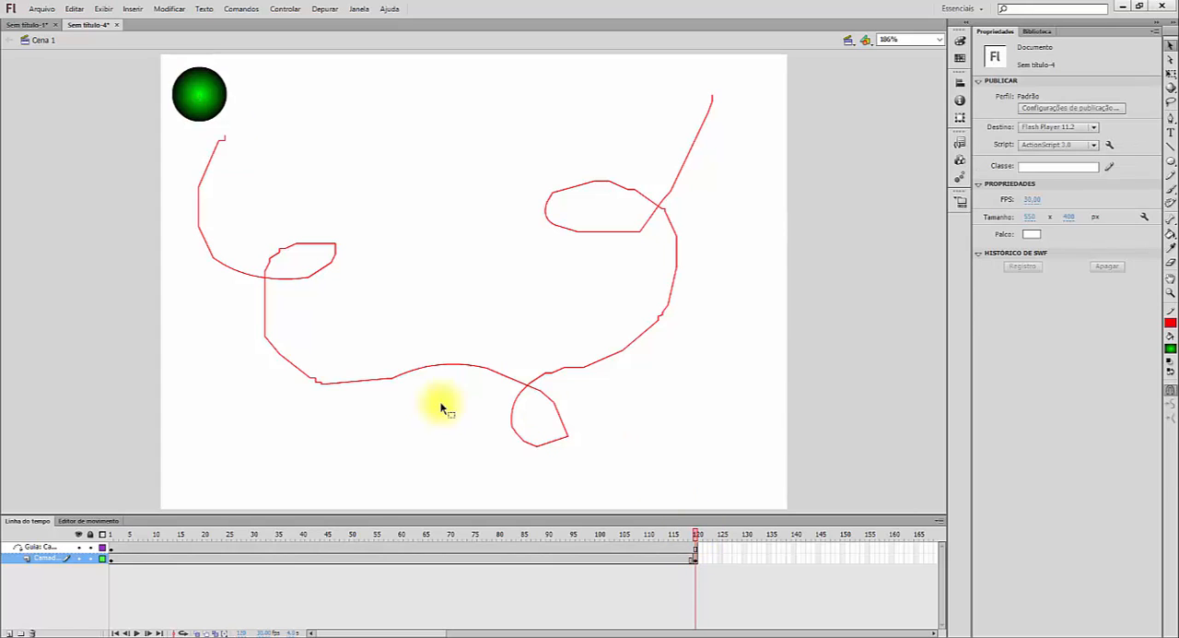
pyautogui.moveTo(218, 104); pyautogui.dragTo(712, 99)
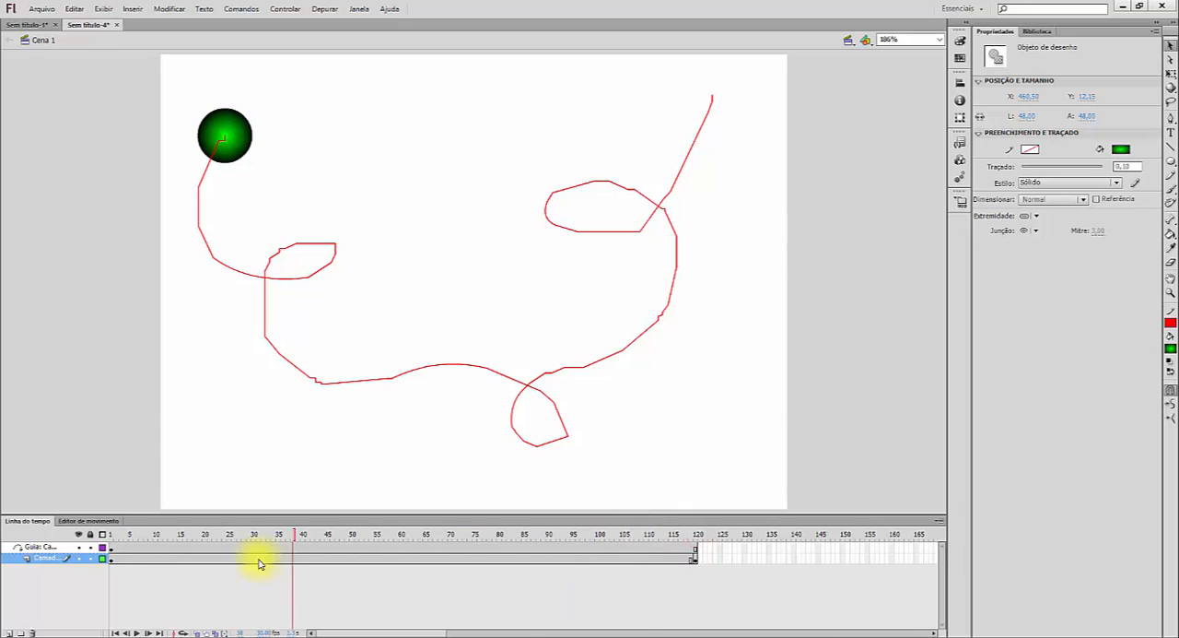
# - Create a classic tween on the circle's layer between the keyframes at frames 1 and 120
pyautogui.click(114, 560)
pyautogui.click(109, 564)
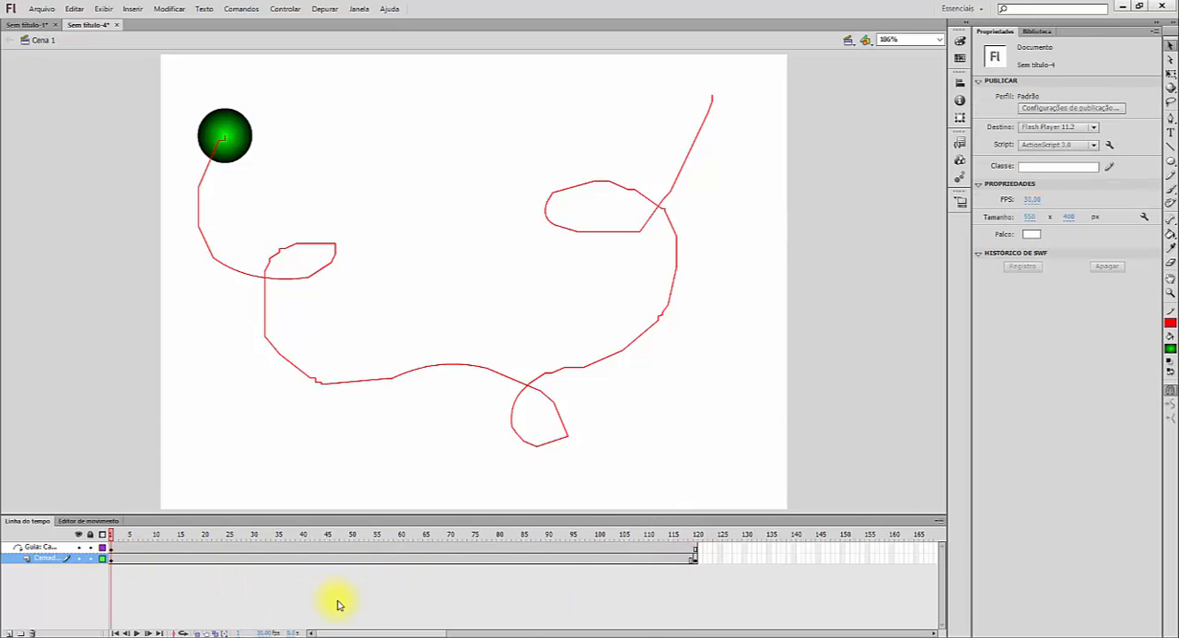
pyautogui.rightClick(431, 558)
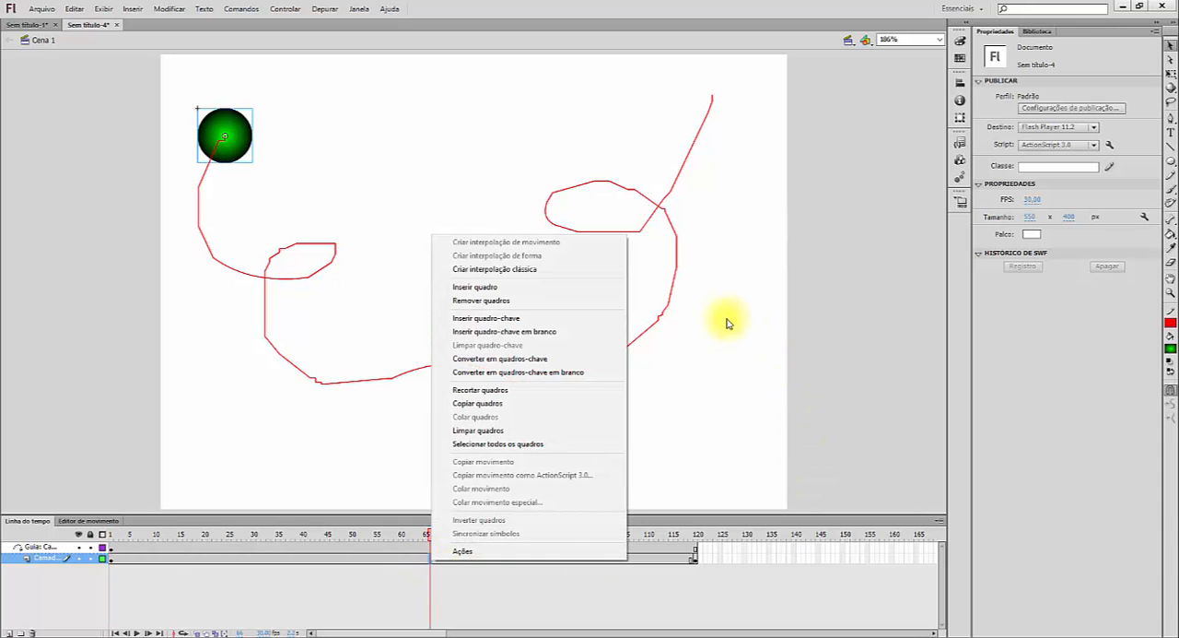
pyautogui.click(524, 270)
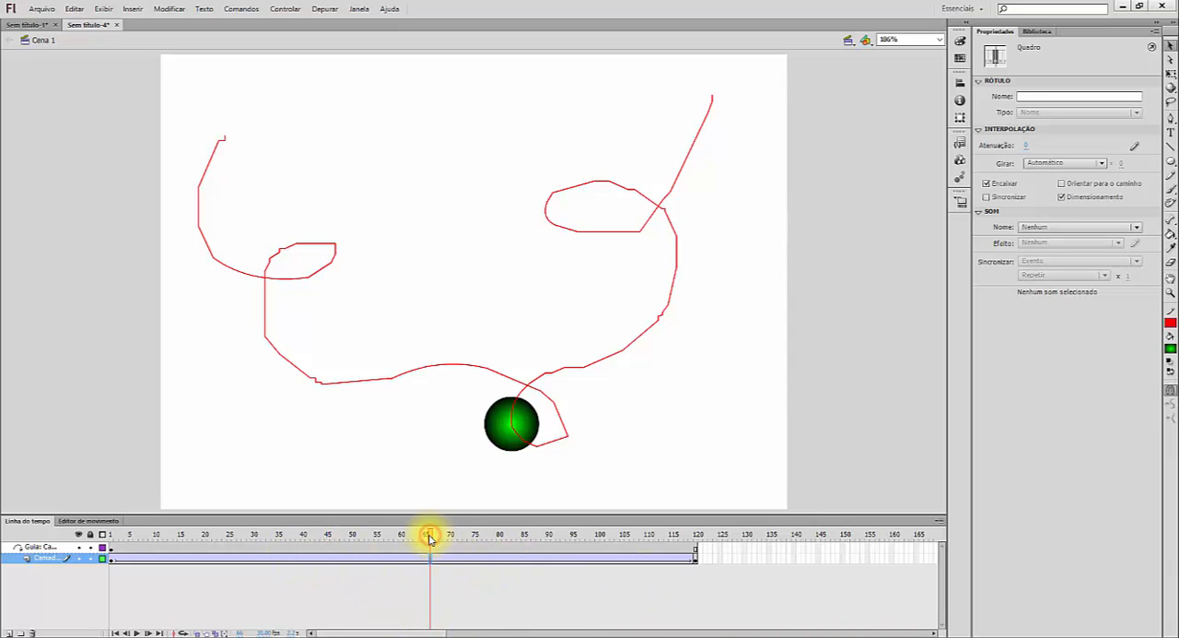
# - Preview the circle's motion along the guide on the timeline and in a test movie, returning the playhead to frame 1
pyautogui.moveTo(430, 539); pyautogui.dragTo(411, 541)
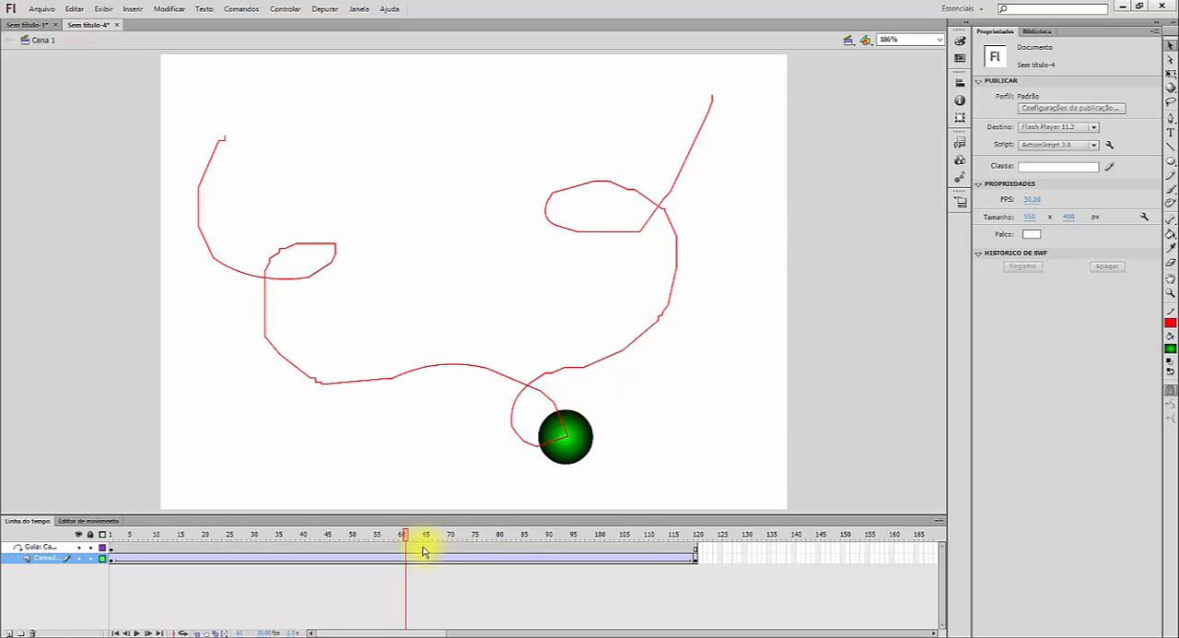
pyautogui.moveTo(405, 539); pyautogui.dragTo(111, 537)
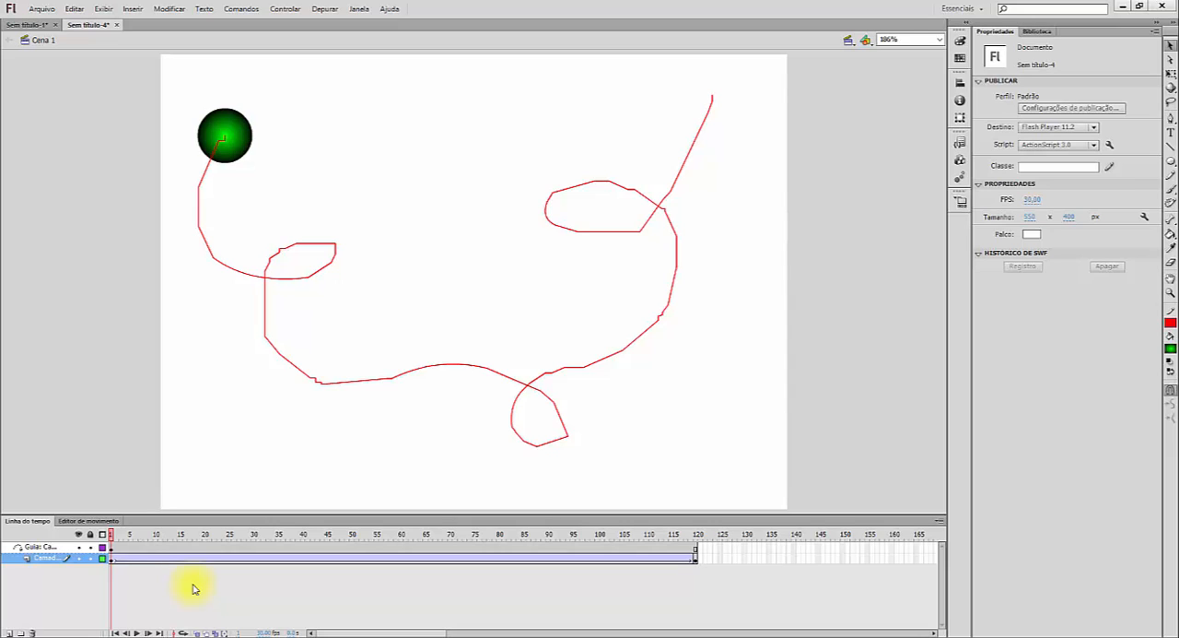
pyautogui.hotkey('ctrl', 'Return')
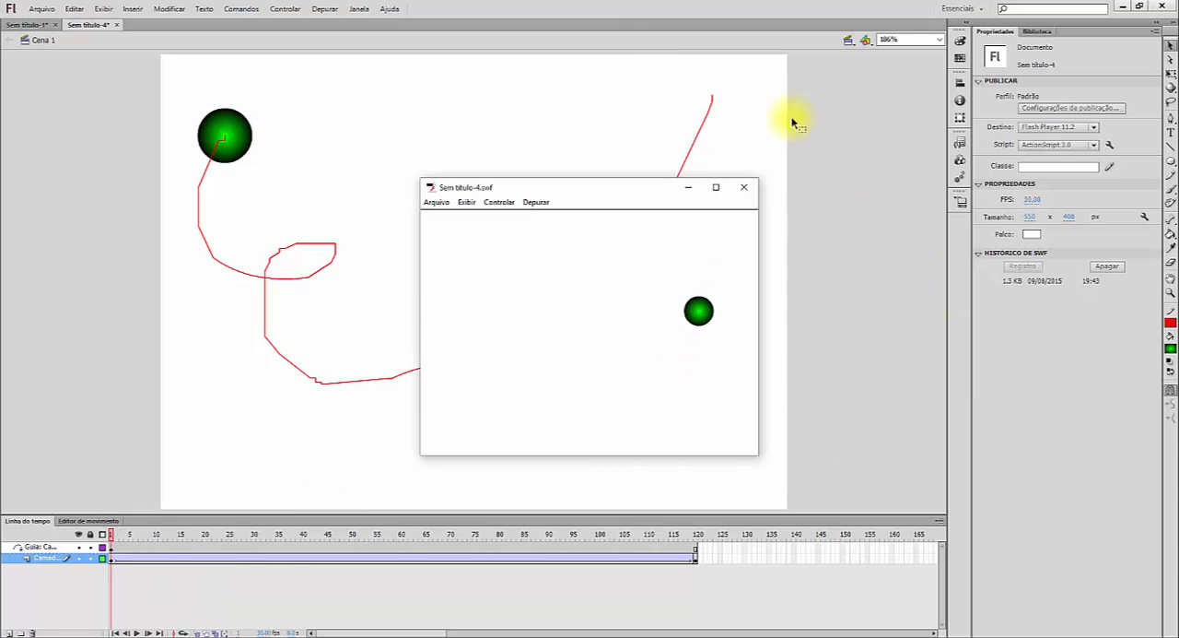
pyautogui.click(745, 189)
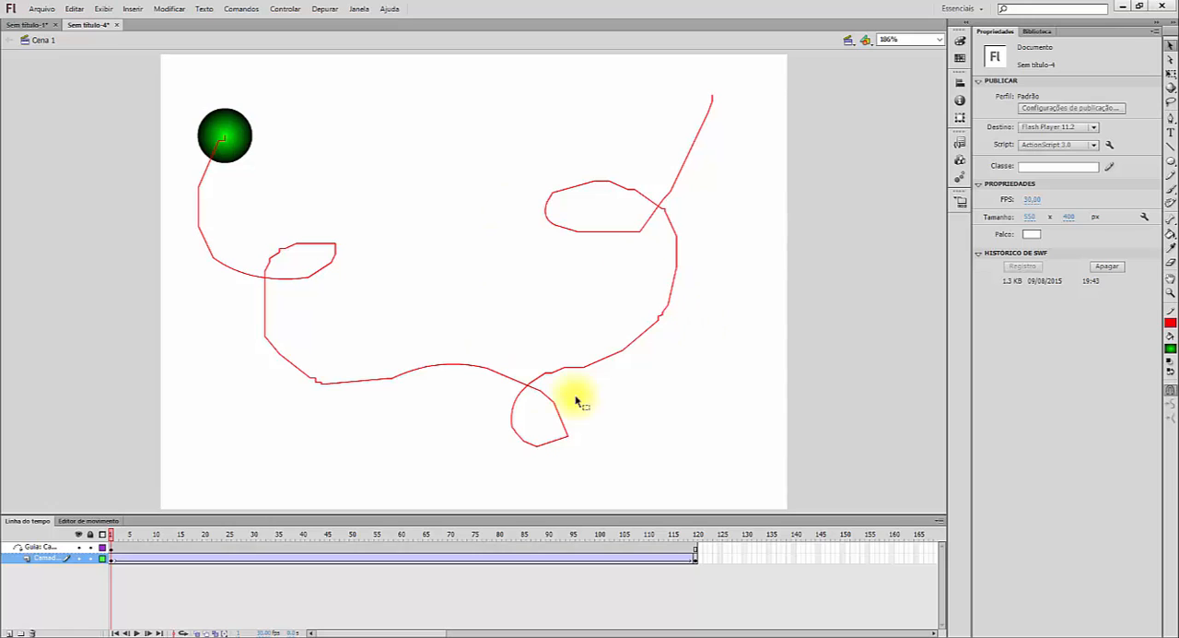
pyautogui.click(697, 548)
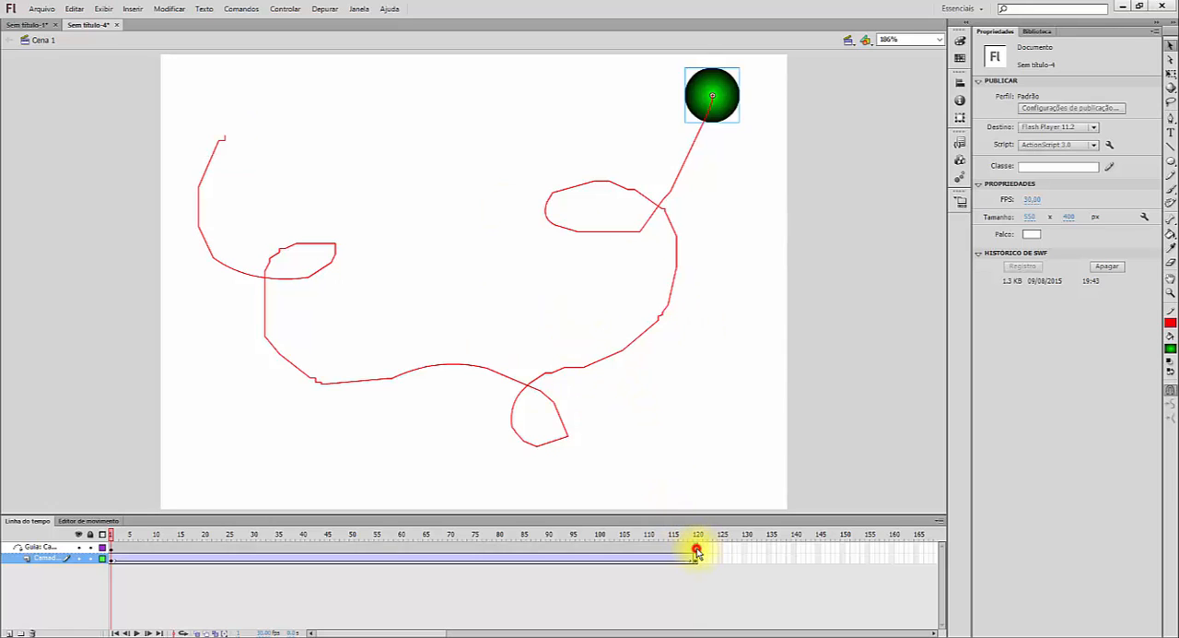
pyautogui.moveTo(693, 538); pyautogui.dragTo(82, 544)
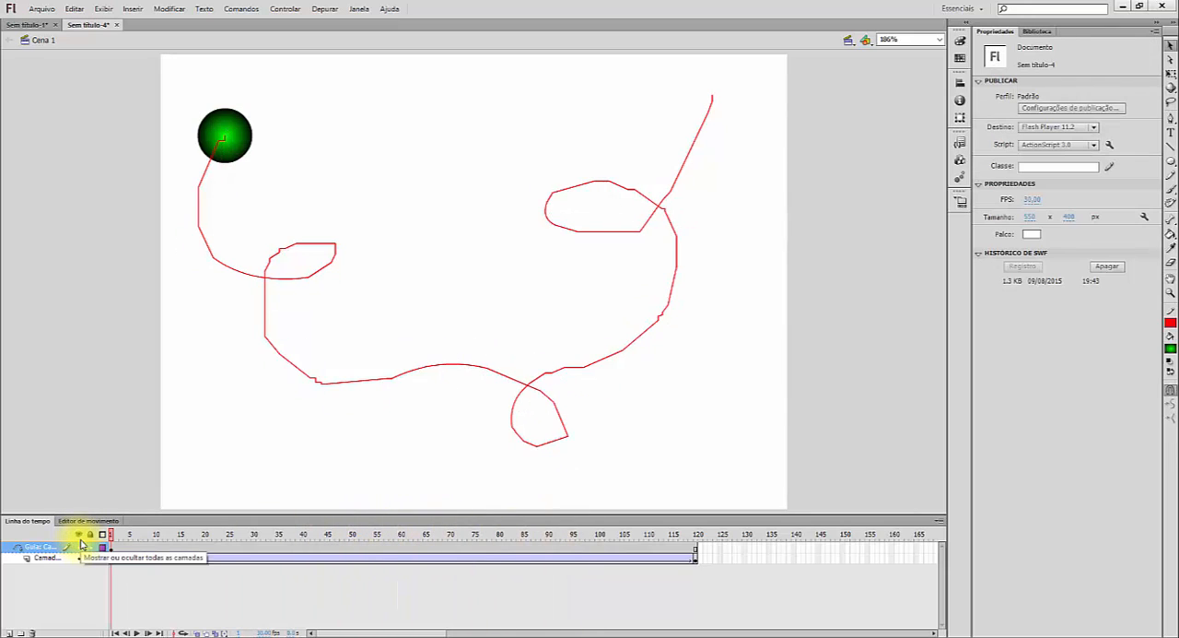